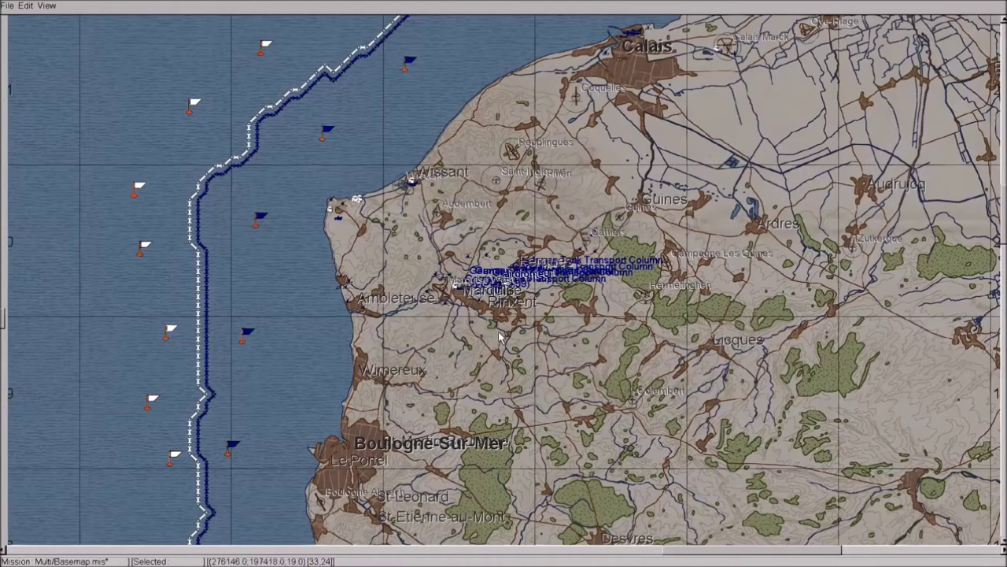
Examine the Hydrequent airfield and the objects placed around it on the map
scroll(499, 337, "up", 3)
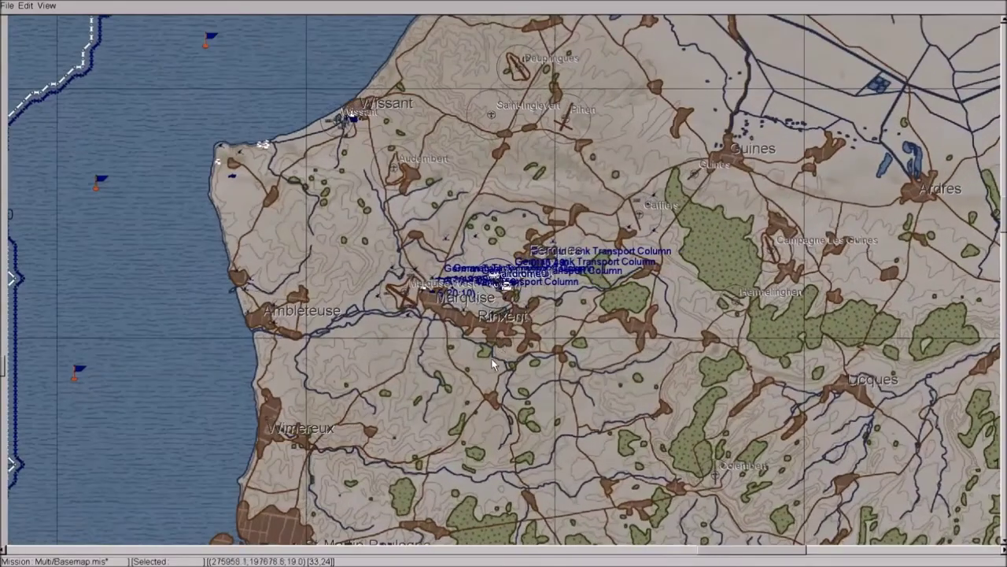
scroll(492, 360, "up", 3)
scroll(467, 366, "up", 2)
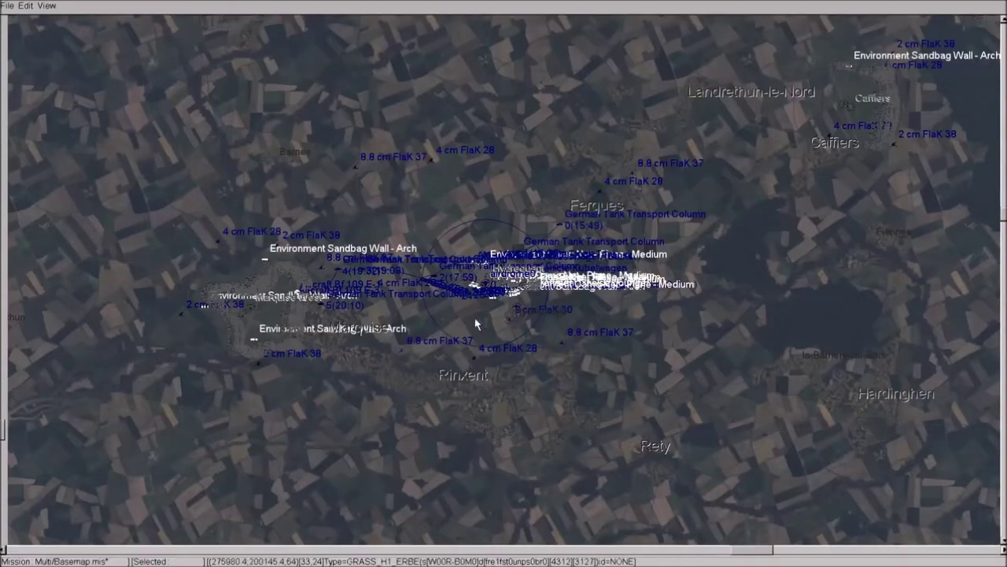
scroll(464, 358, "up", 3)
scroll(422, 358, "up", 2)
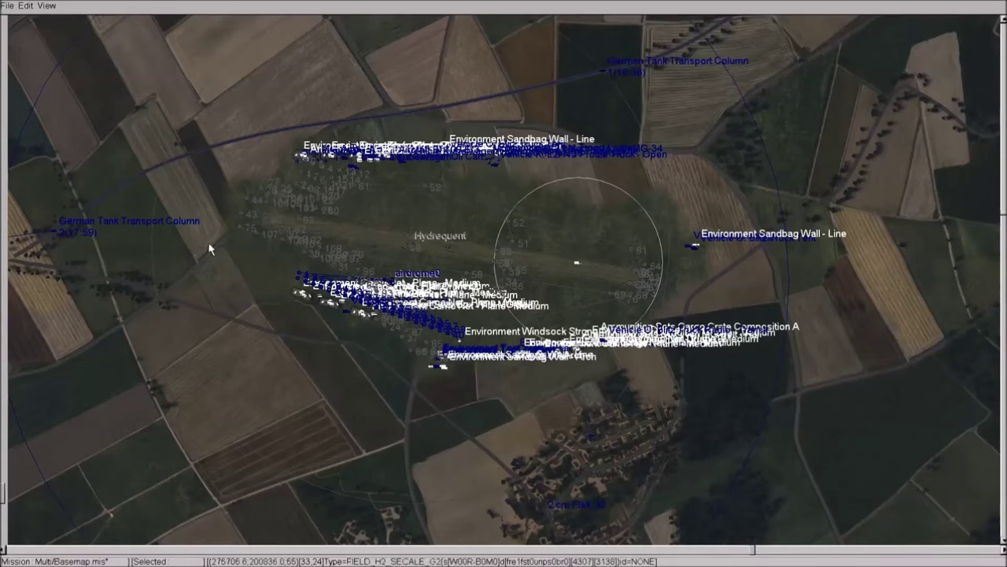
scroll(376, 428, "up", 2)
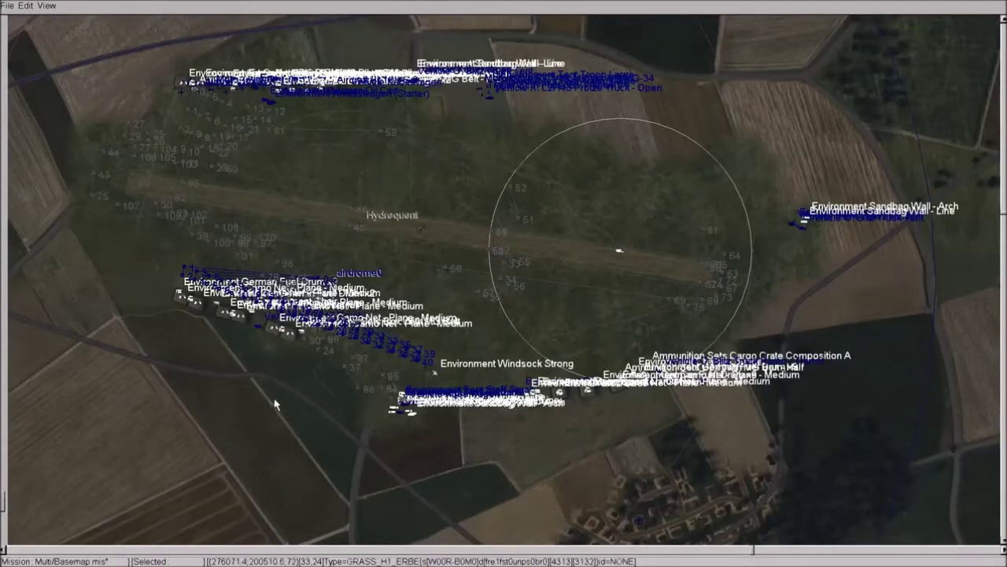
scroll(276, 406, "down", 2)
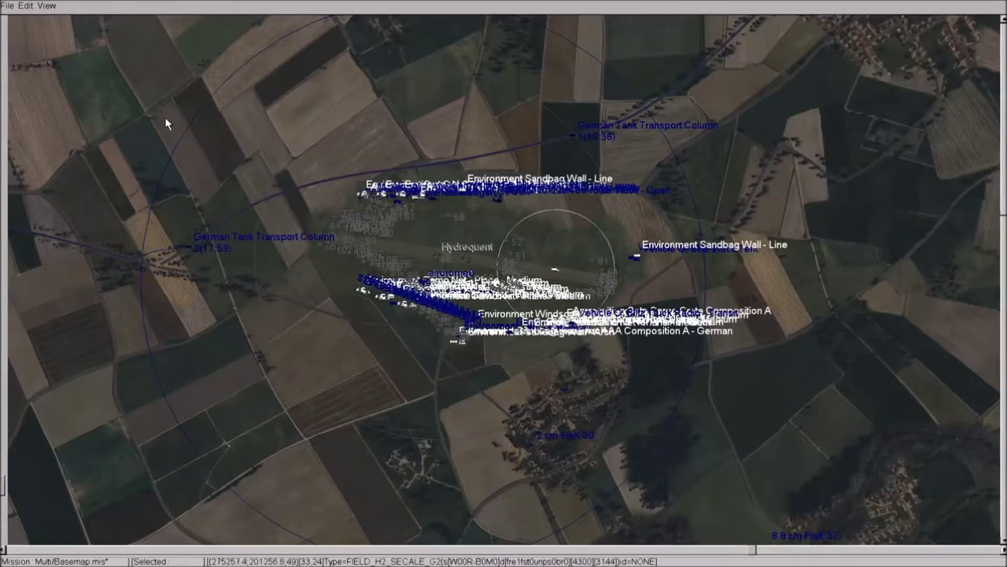
Open the Object Browser and set the object category to Aircraft
left_click(47, 6)
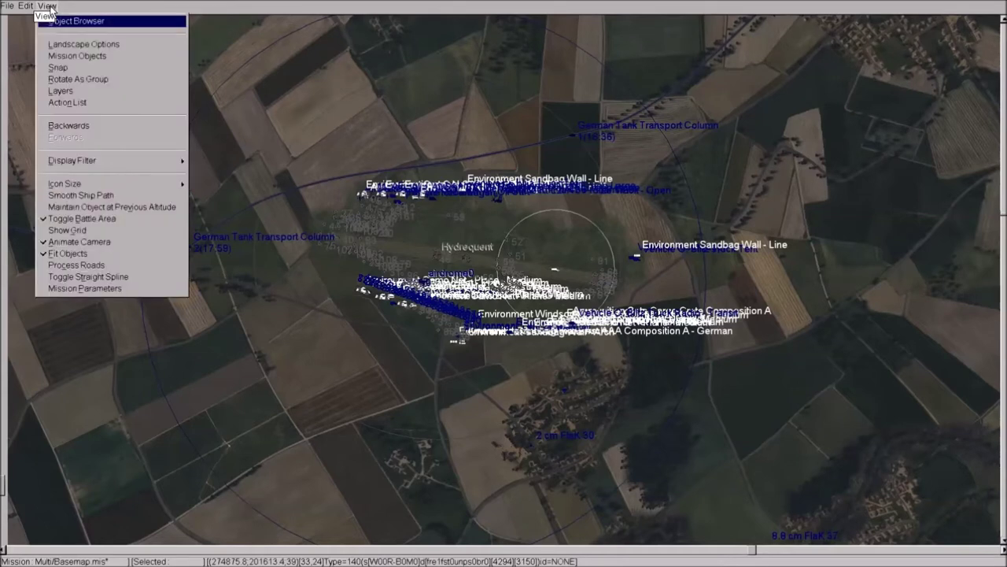
left_click(72, 21)
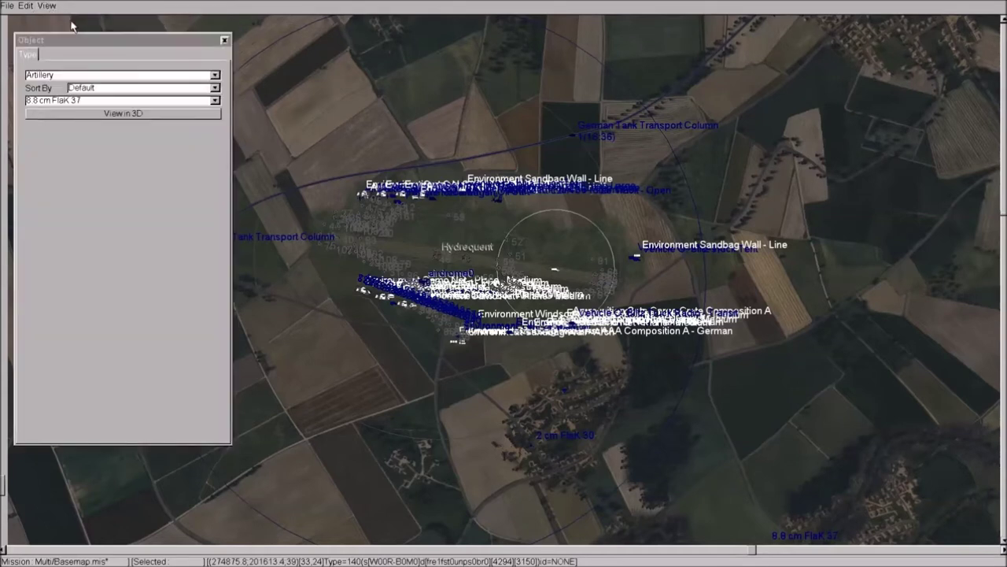
left_click(215, 74)
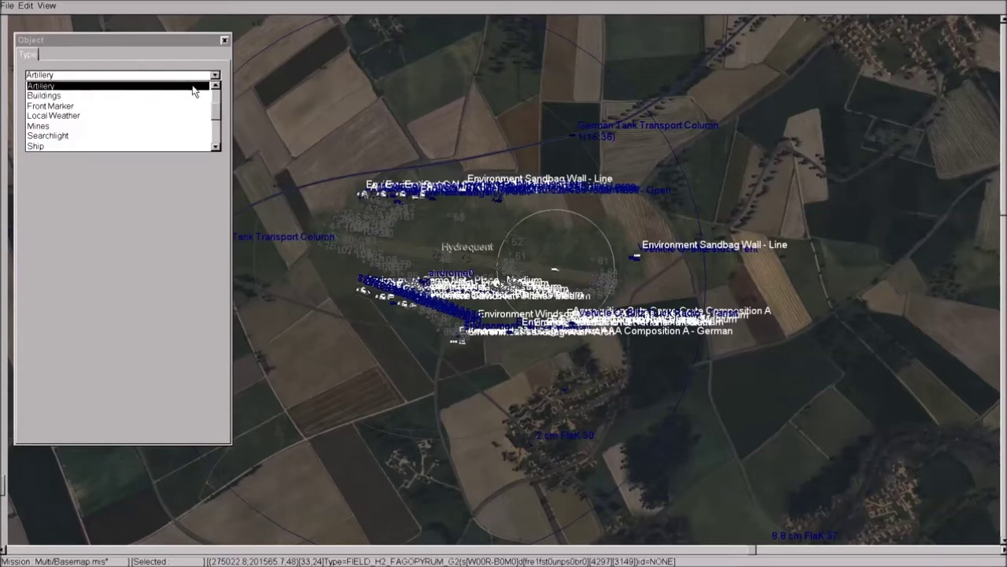
scroll(157, 130, "down", 3)
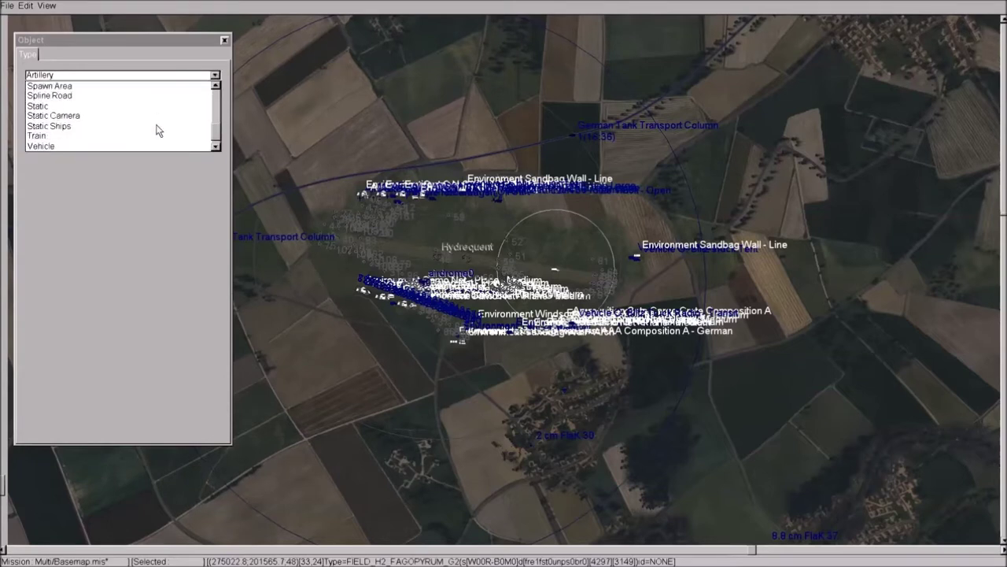
scroll(157, 130, "up", 4)
scroll(155, 110, "up", 2)
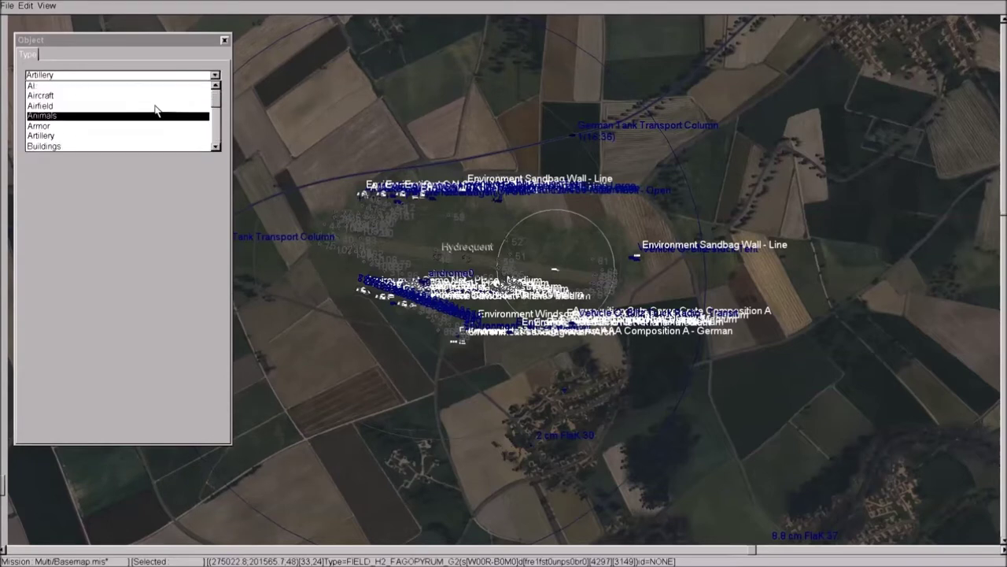
left_click(153, 97)
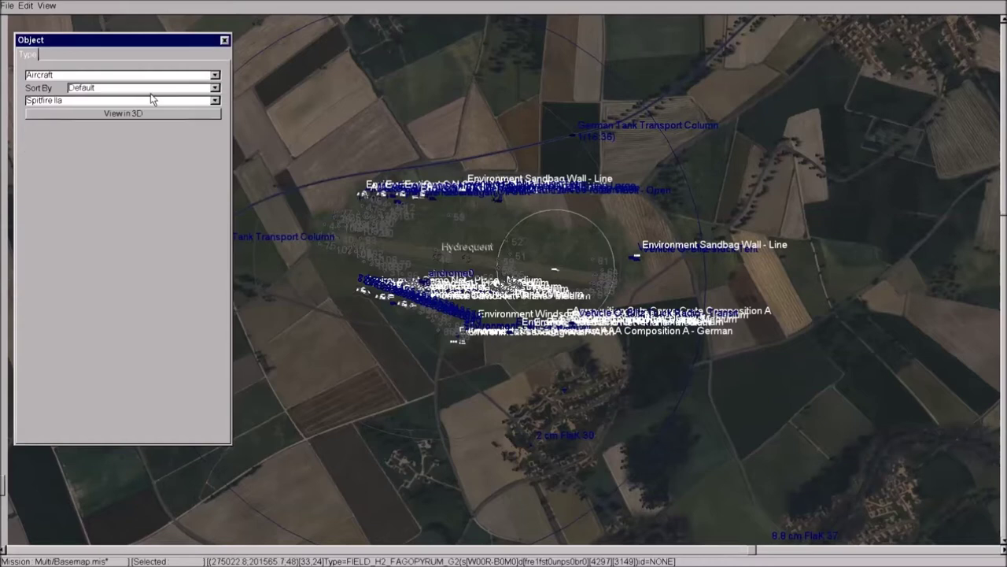
Sort the aircraft by Country and choose the FW 200 C-1 under Germany
left_click(215, 87)
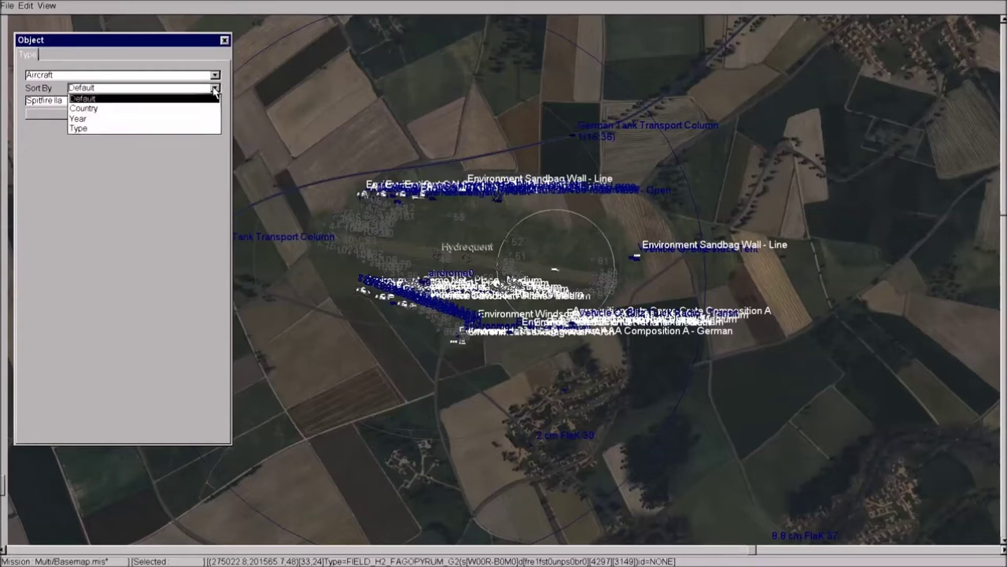
left_click(111, 112)
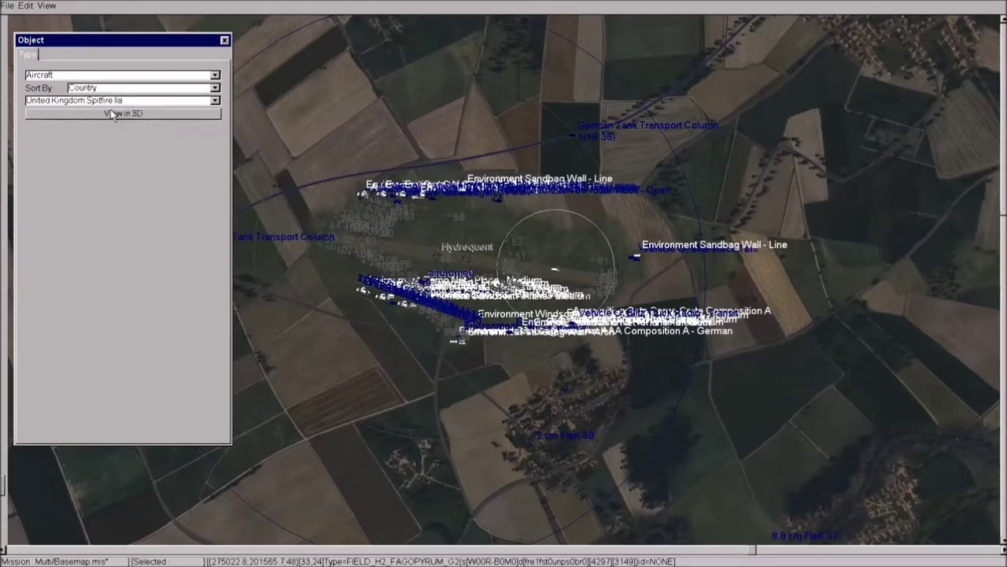
left_click(216, 101)
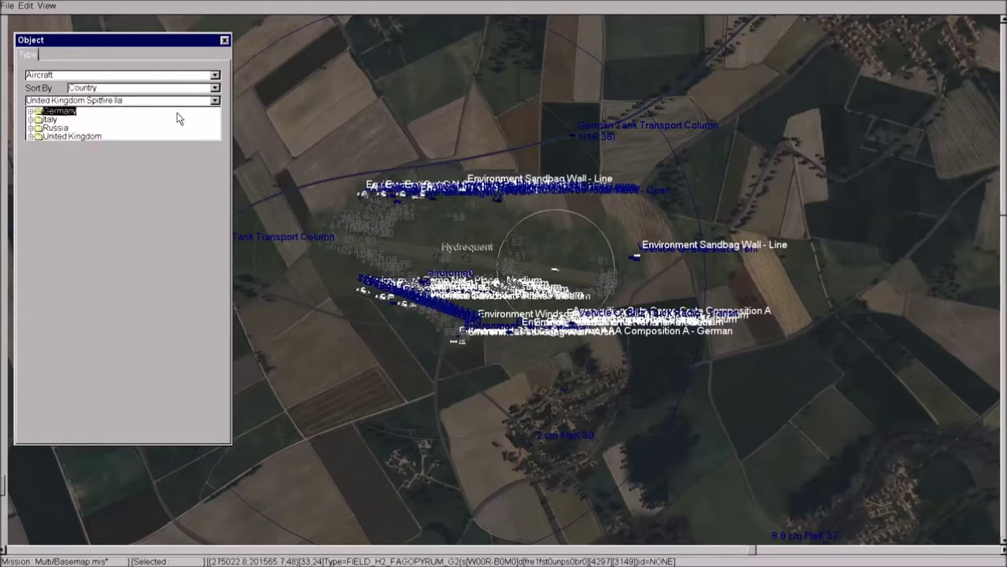
double_click(180, 115)
double_click(179, 117)
double_click(177, 113)
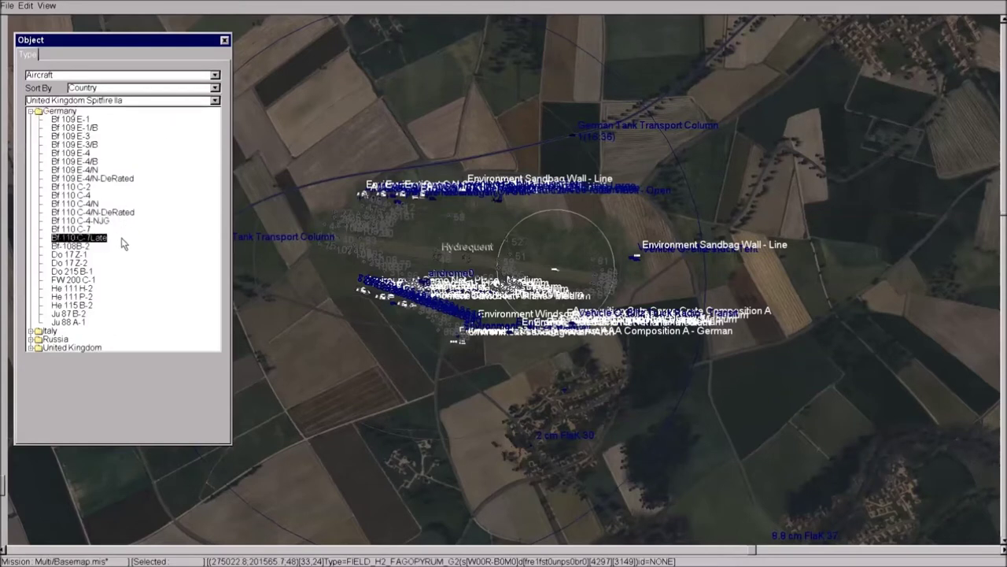
left_click(167, 288)
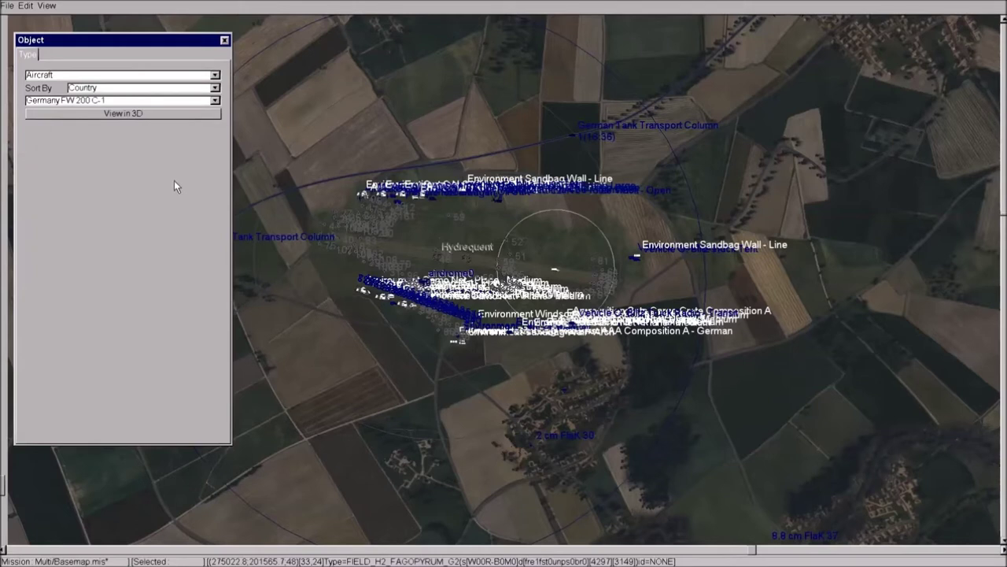
Preview the FW 200 C-1 in 3D, then place it on the map east of the Hydrequent airfield
left_click(159, 113)
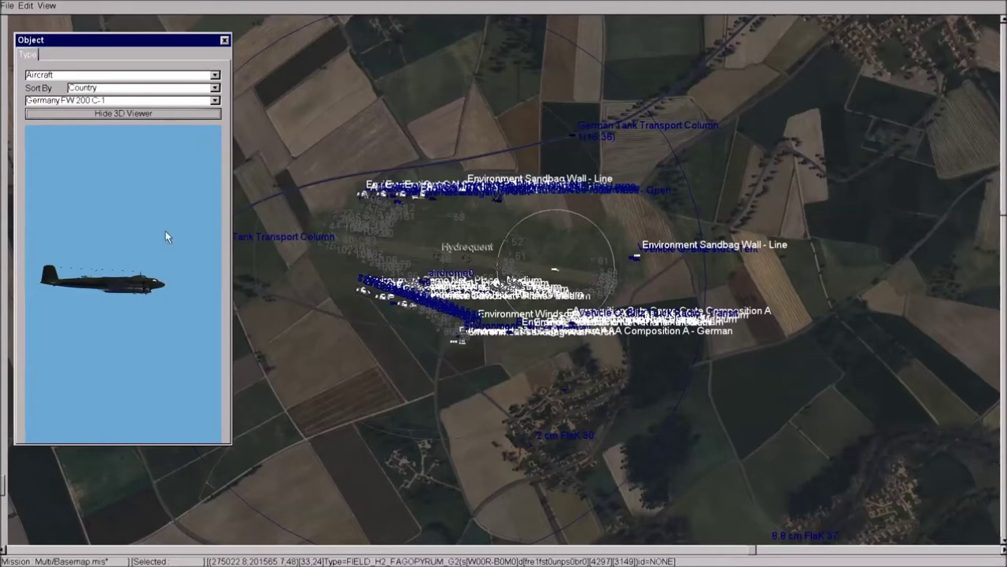
left_click_drag(220, 221, 136, 311)
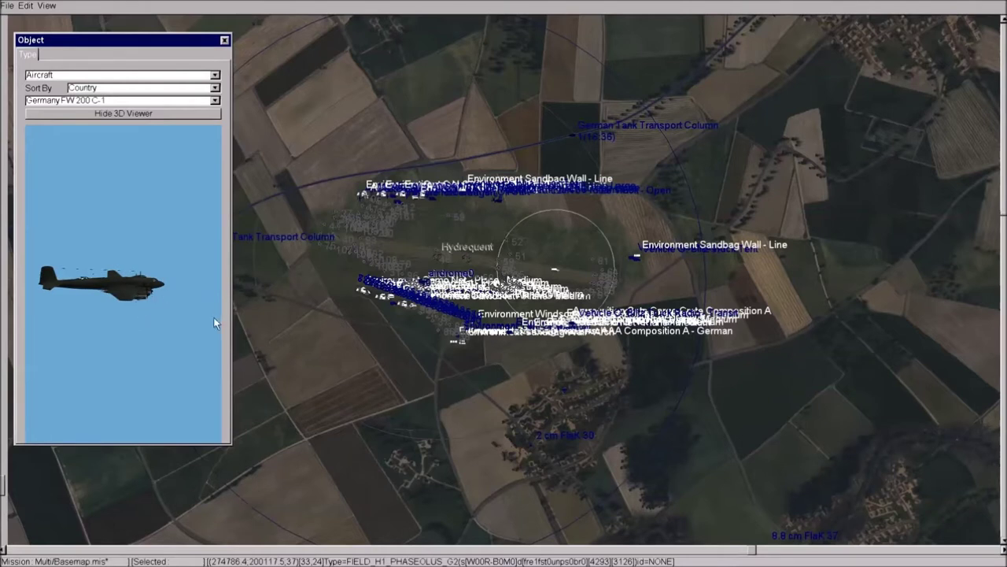
left_click(849, 305)
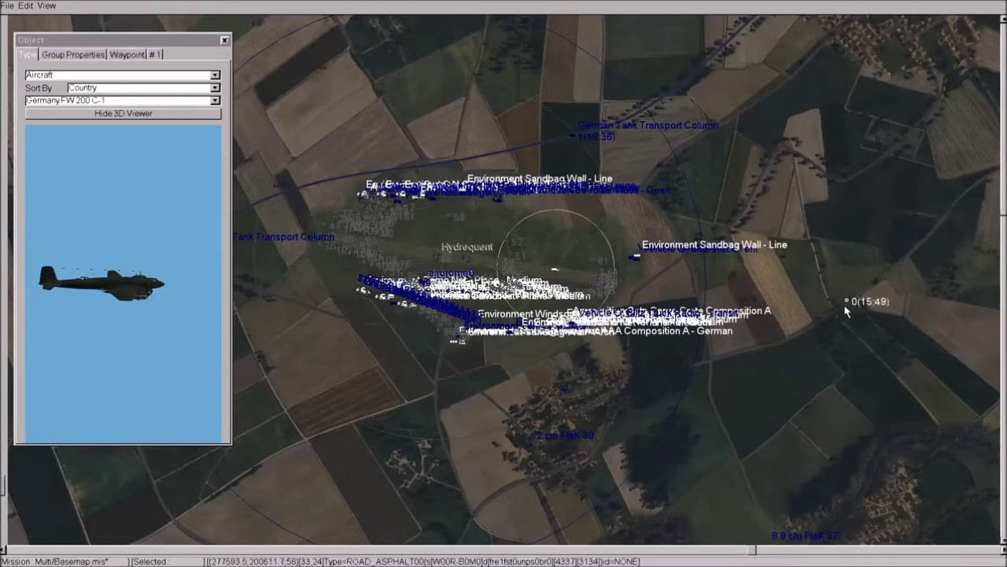
Unselect the placed FW 200 C-1 and select its starting point again
mouse_move(847, 296)
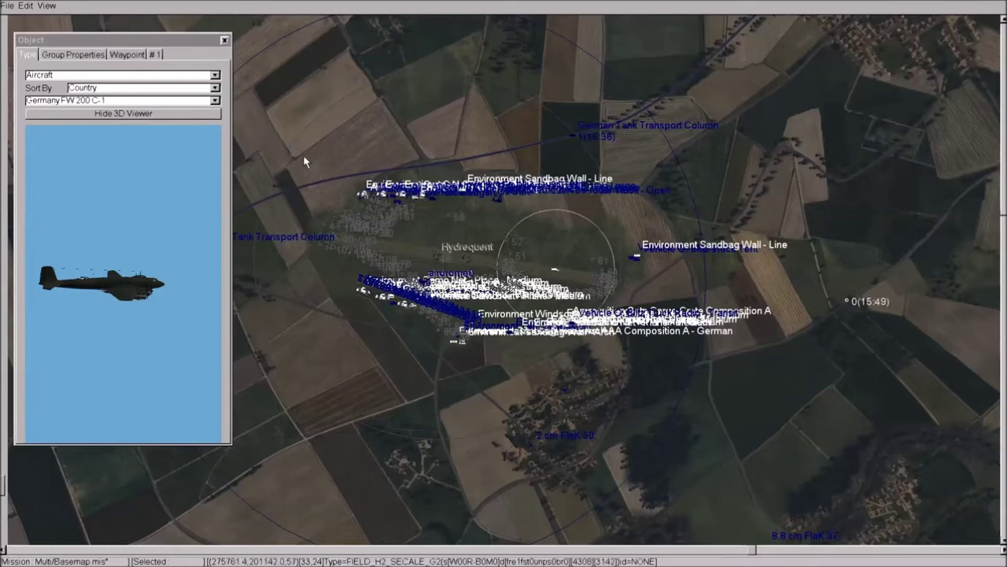
right_click(844, 302)
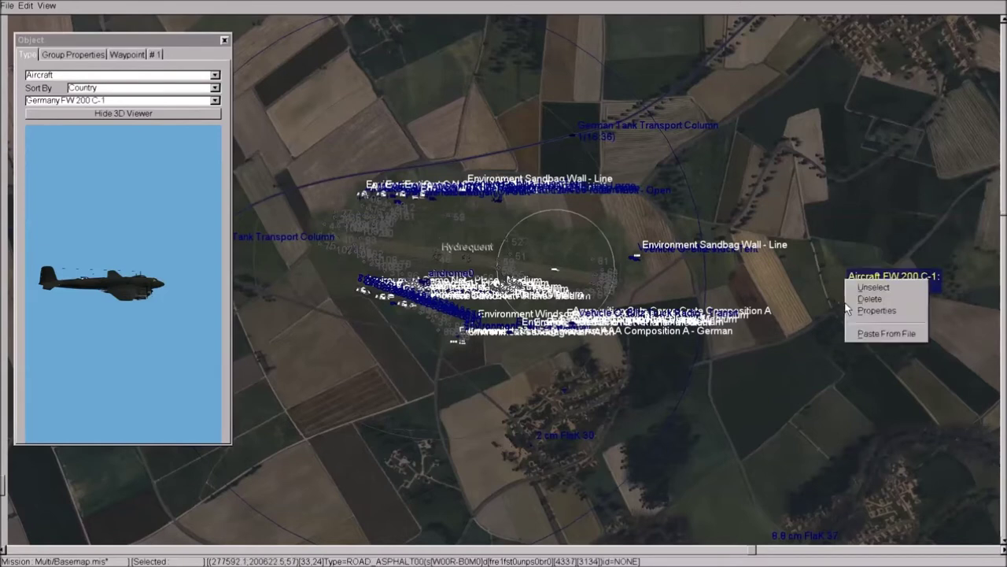
left_click(862, 287)
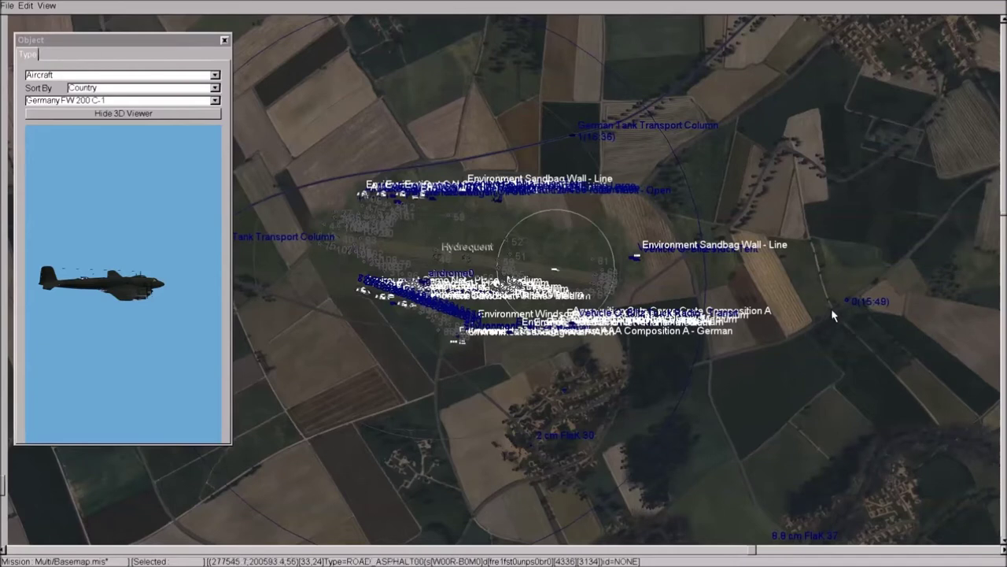
mouse_move(845, 299)
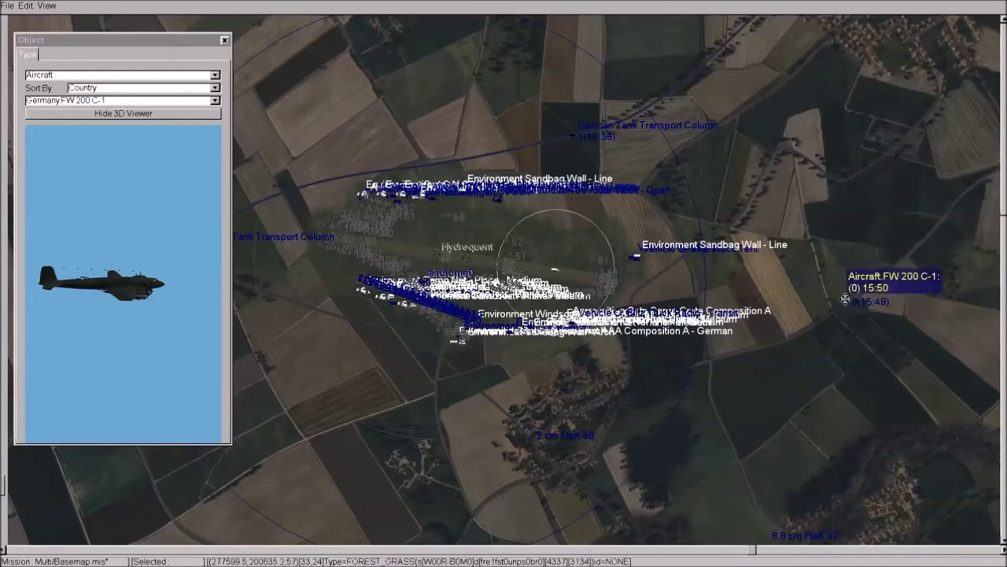
left_click(845, 300)
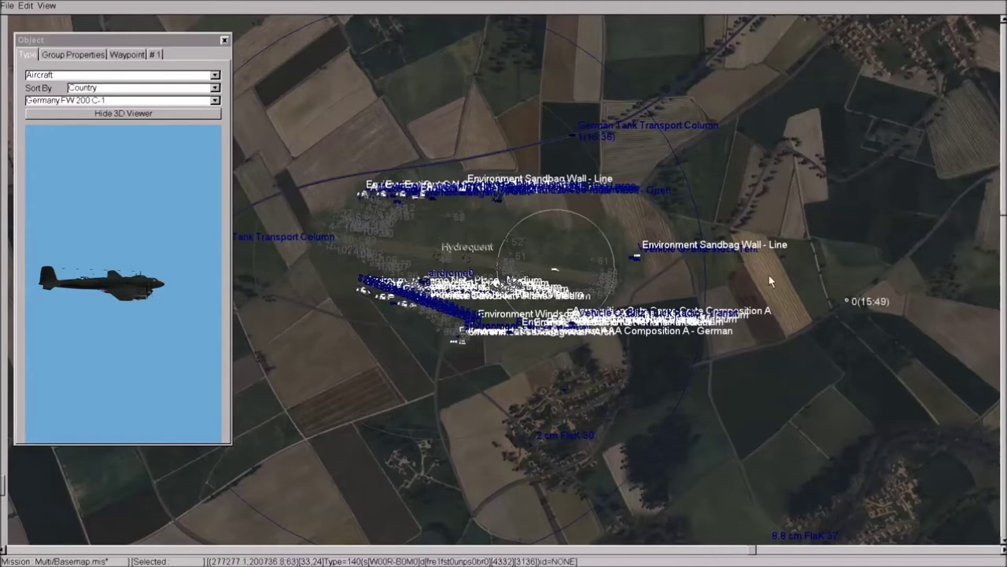
Extend the FW 200 C-1's route over the runway with one waypoint west of the airfield and another farther northwest
right_click_drag(554, 128, 442, 128)
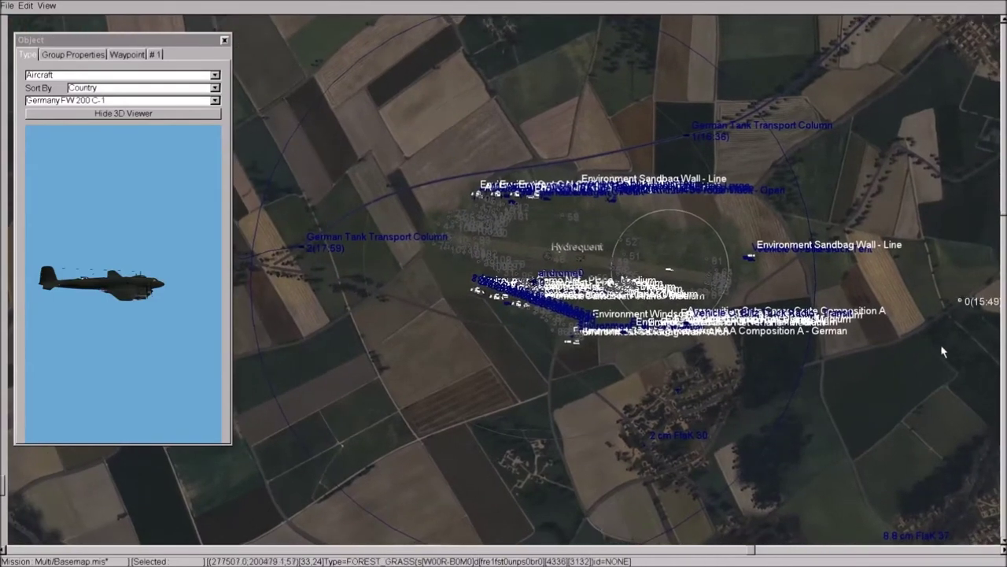
right_click_drag(292, 210, 283, 200)
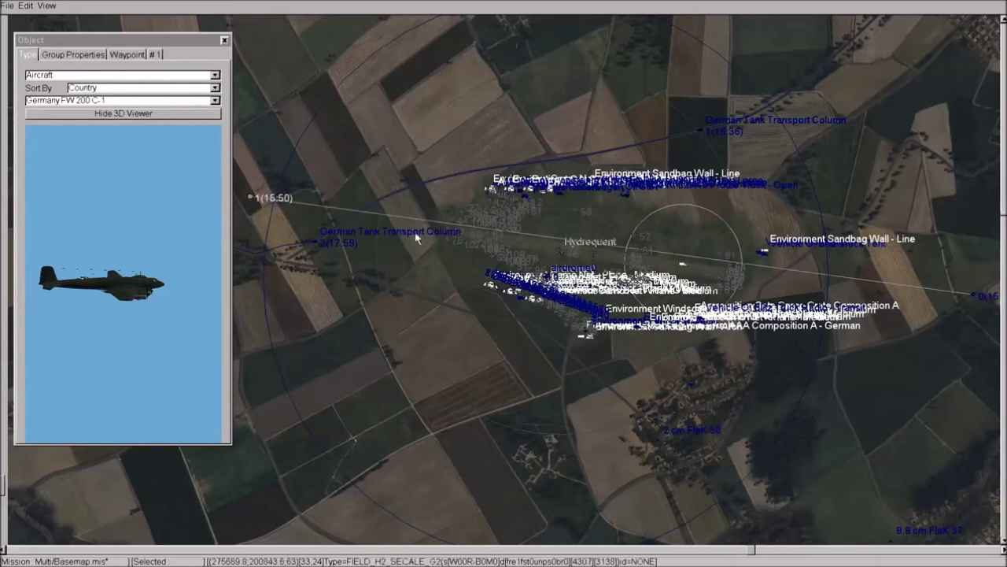
scroll(353, 293, "down", 3)
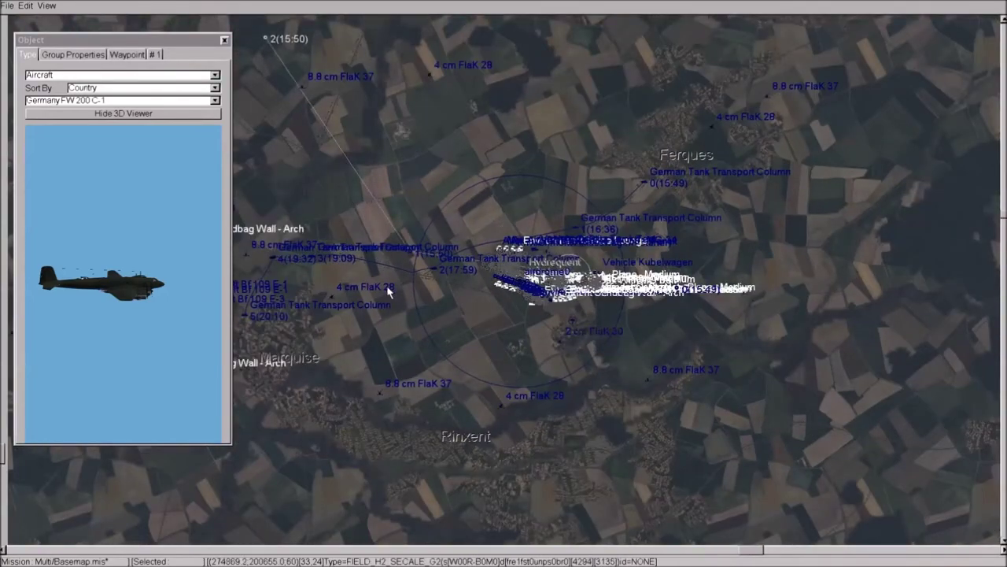
scroll(396, 298, "up", 4)
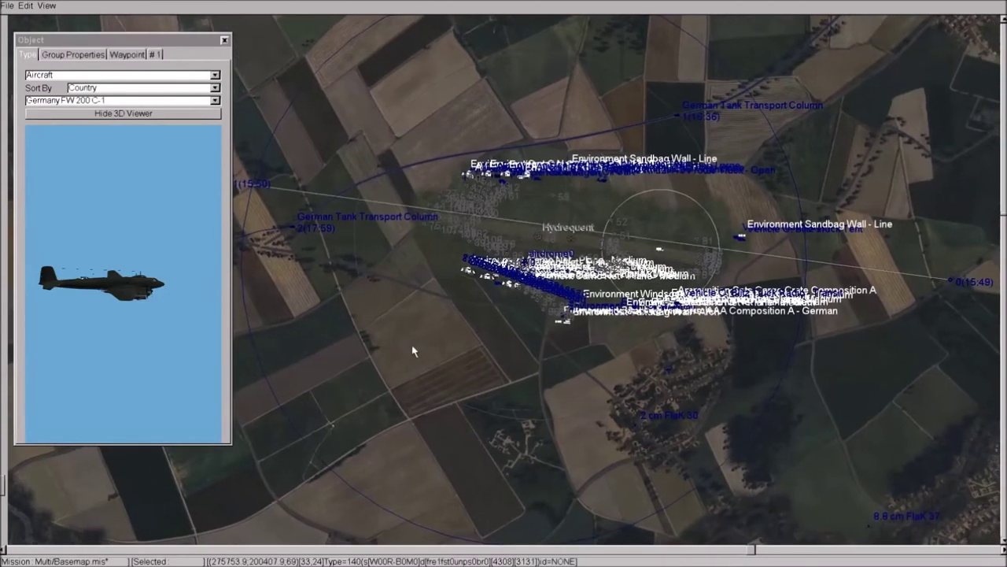
right_click_drag(428, 322, 735, 368)
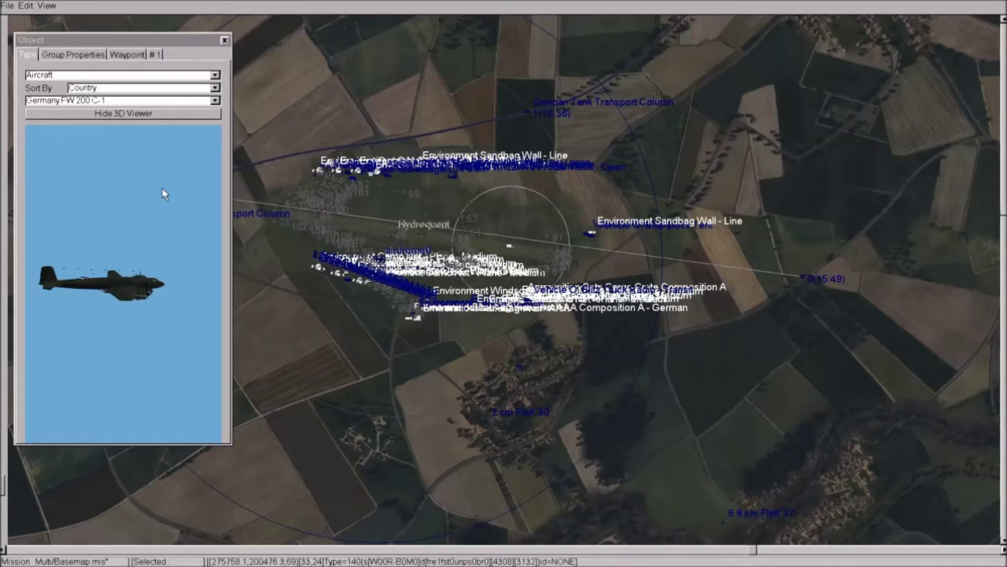
Review the FW 200 C-1's group properties, from army and squadron down to the spawn options
left_click(72, 54)
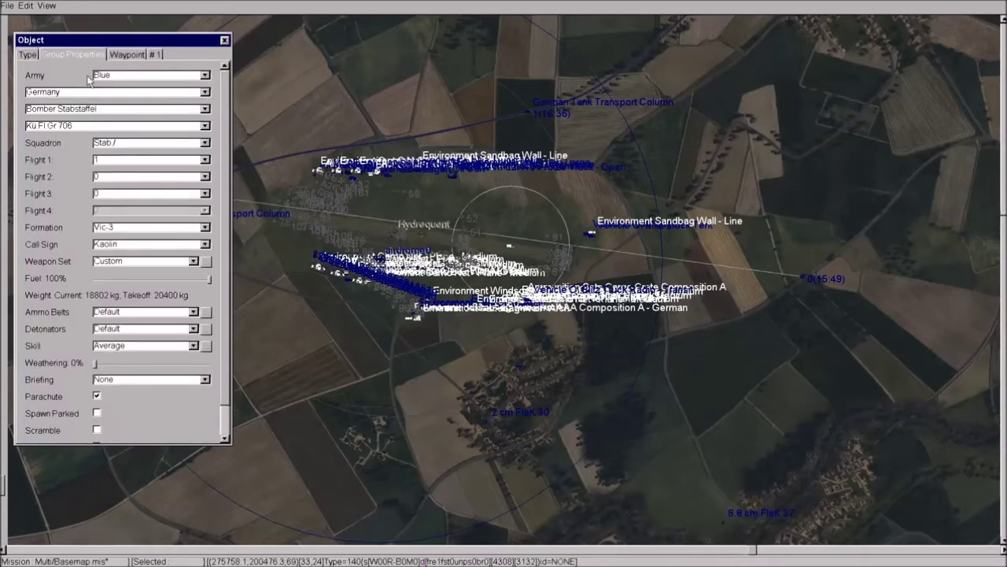
scroll(225, 221, "down", 1)
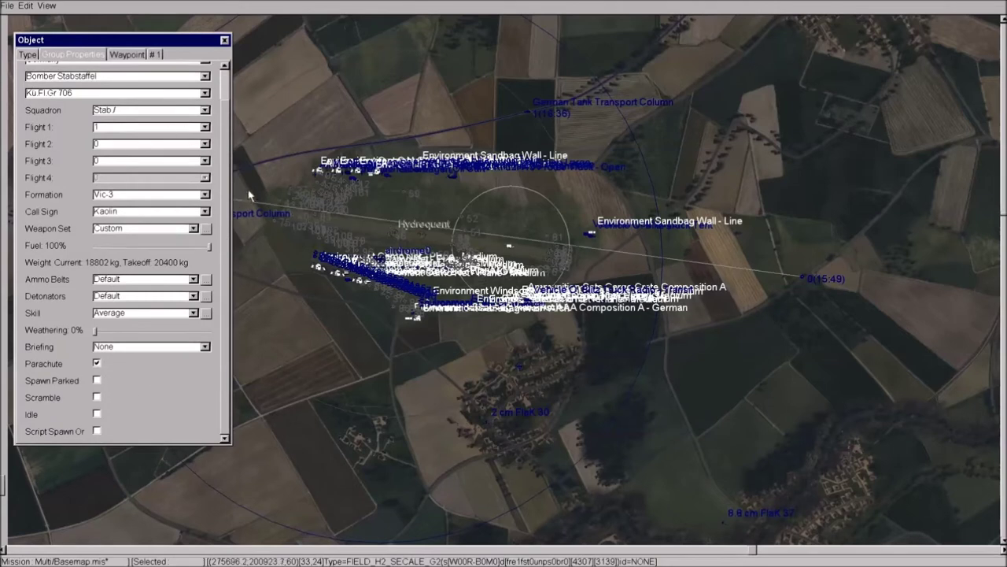
scroll(226, 173, "up", 1)
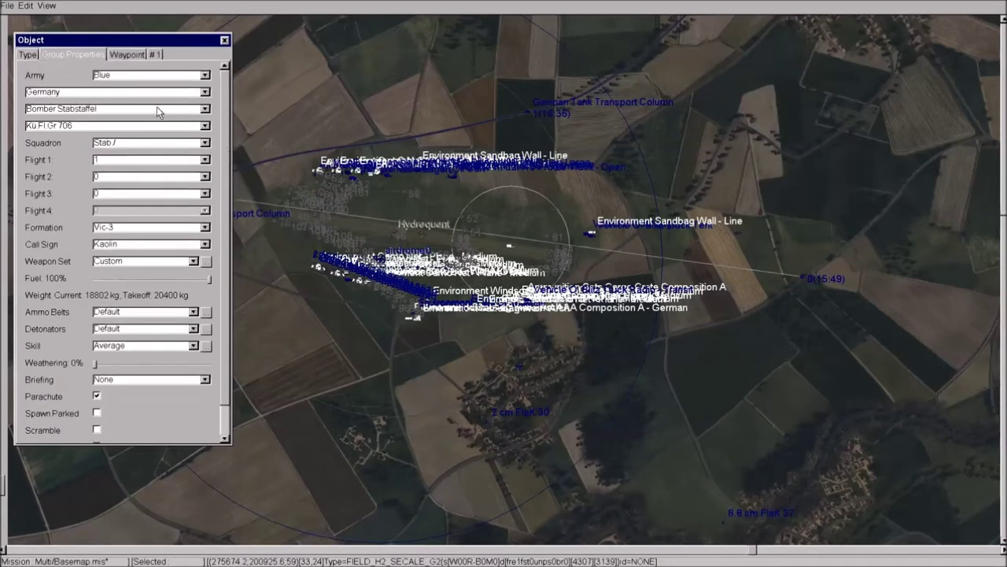
Inspect the FW 200 C-1's waypoint settings, going back to waypoint 0 and forward to waypoint 1
left_click(127, 54)
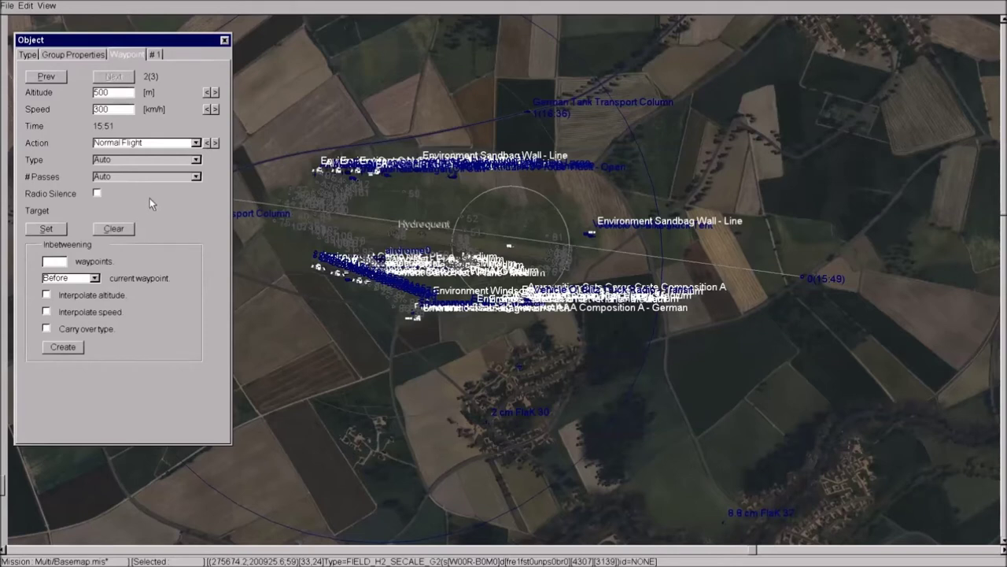
left_click(47, 78)
left_click(51, 78)
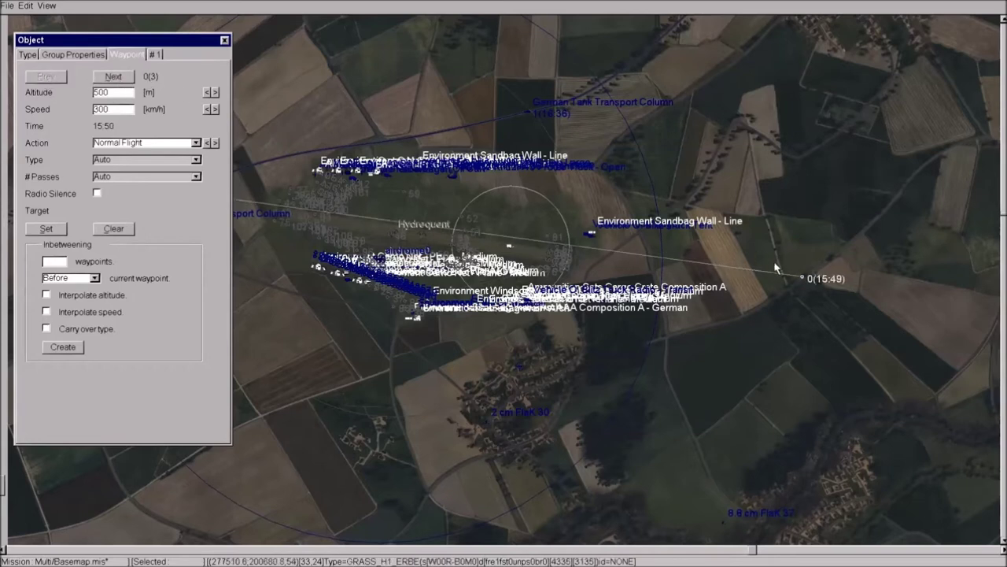
left_click(113, 76)
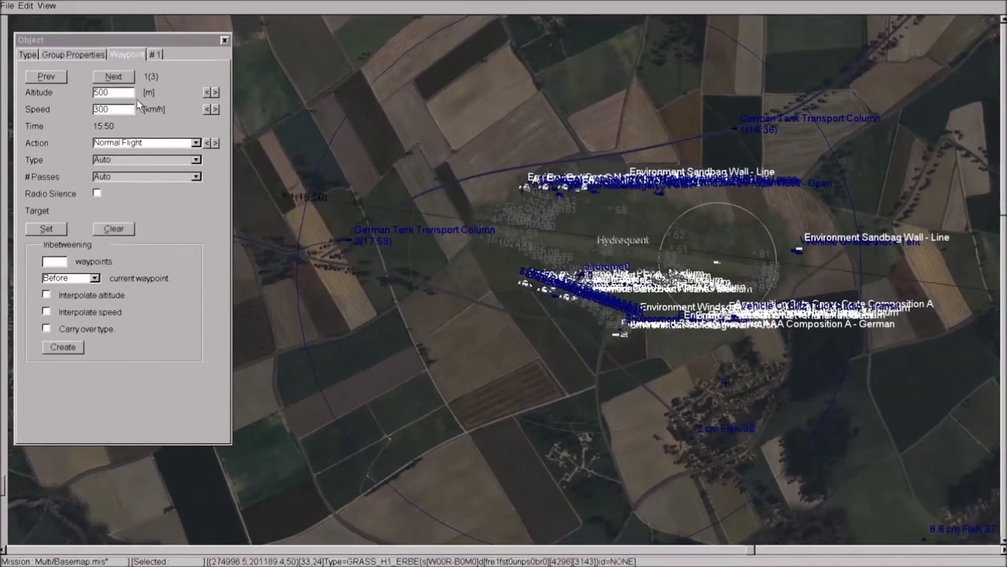
Step through the FW 200 C-1's waypoints to waypoint 2 and back to waypoint 0
left_click(113, 77)
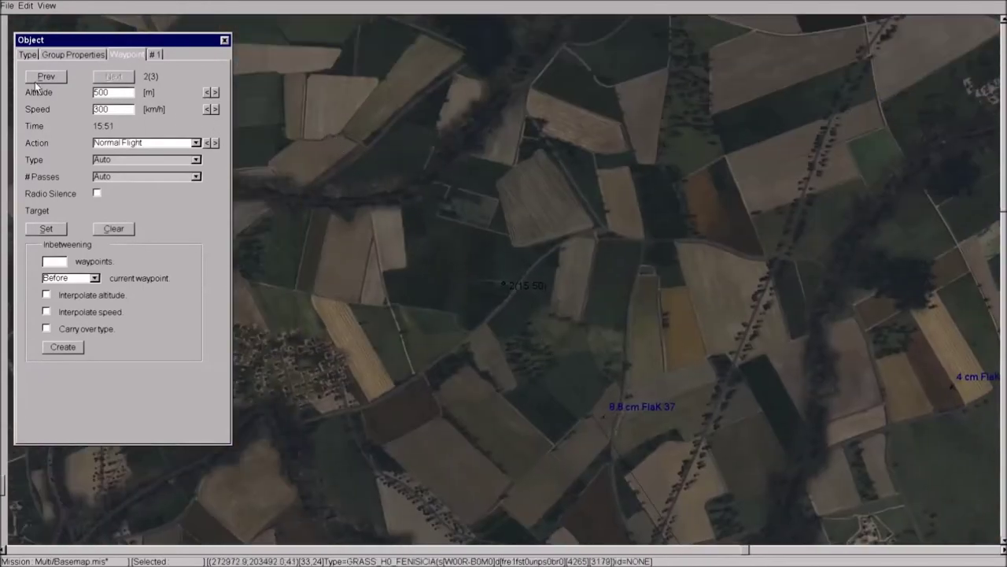
left_click(47, 76)
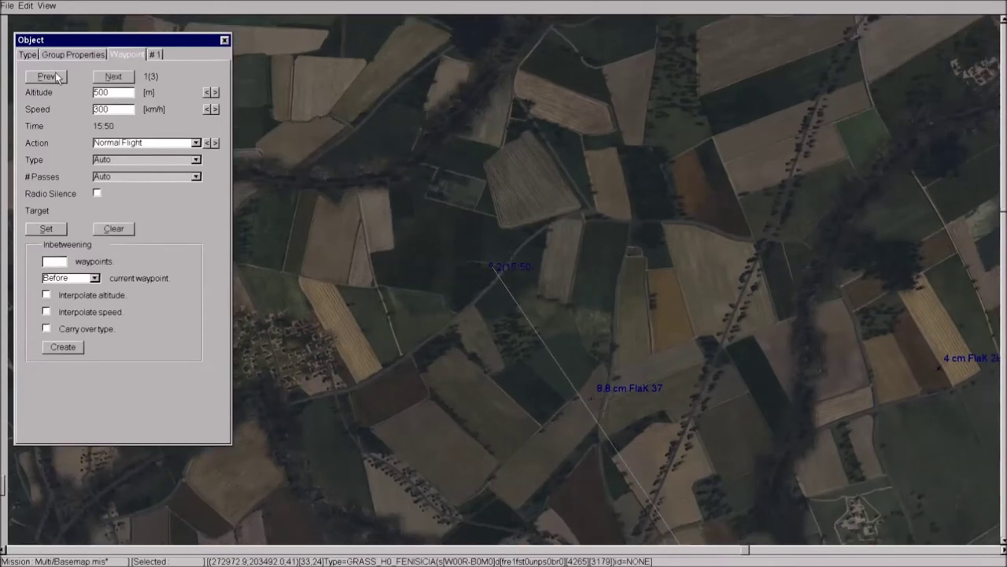
left_click(47, 76)
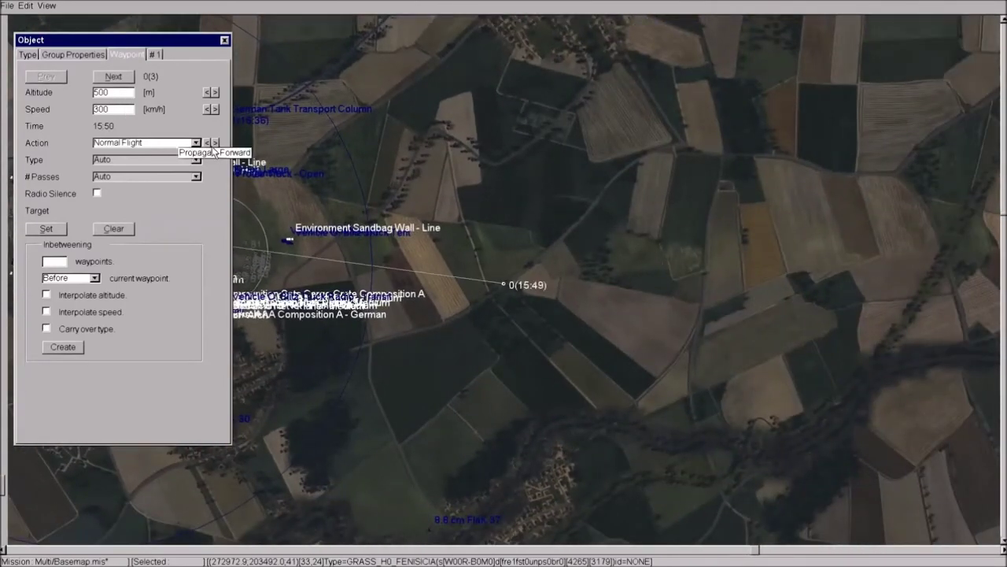
Browse the available actions for the FW 200 C-1's waypoint 0 and keep Normal Flight
left_click(195, 143)
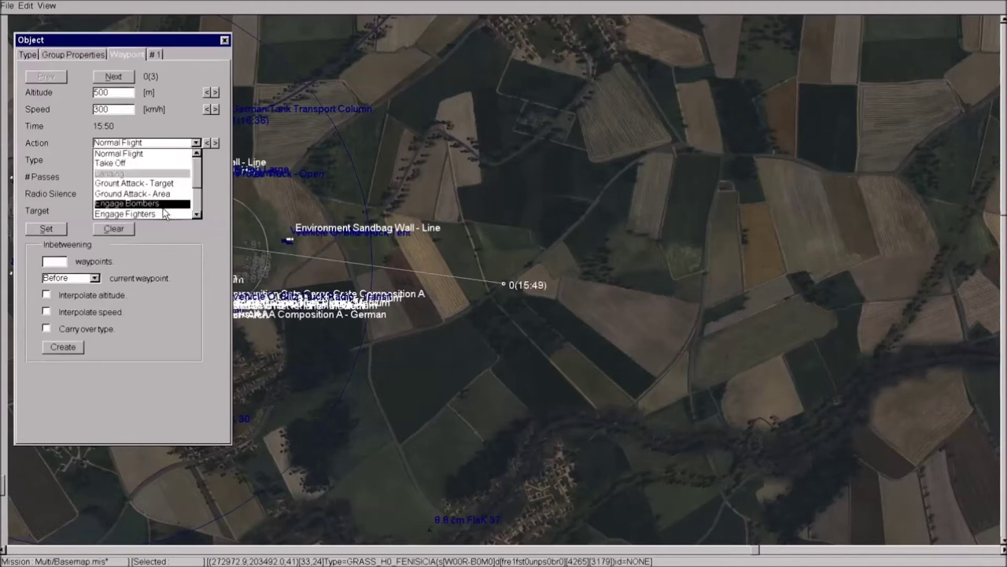
scroll(163, 212, "down", 2)
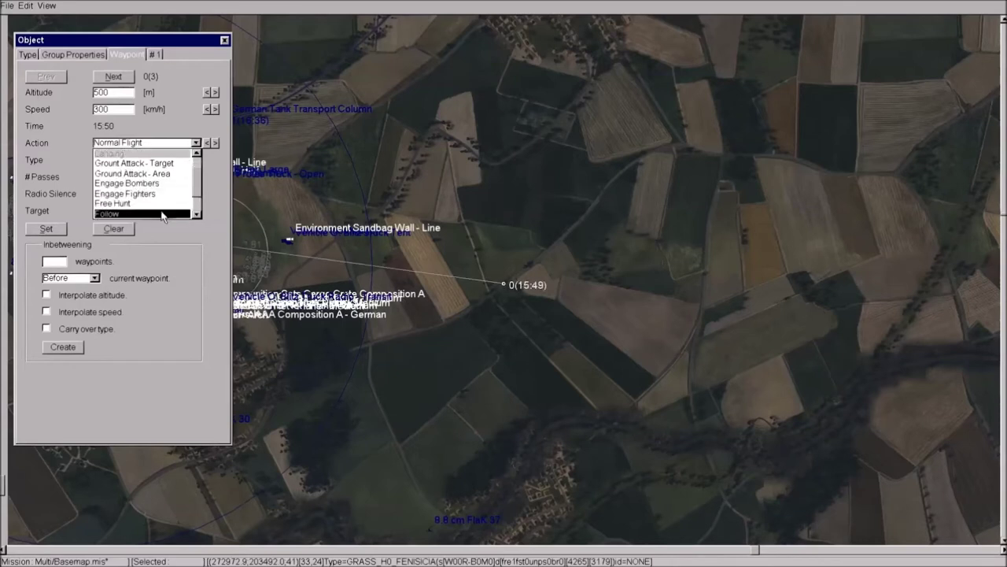
scroll(162, 201, "down", 3)
scroll(169, 189, "up", 4)
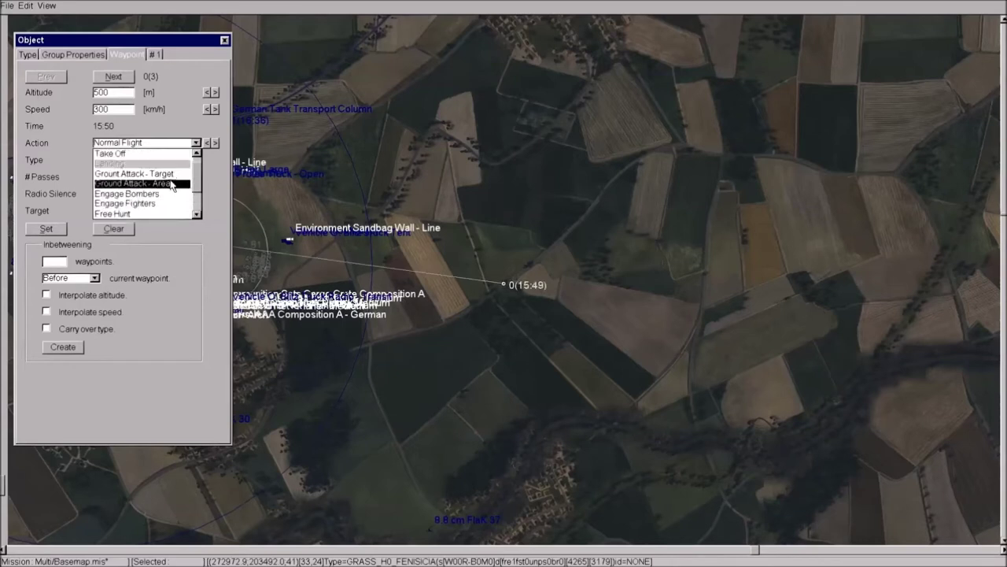
scroll(169, 184, "up", 1)
left_click(126, 153)
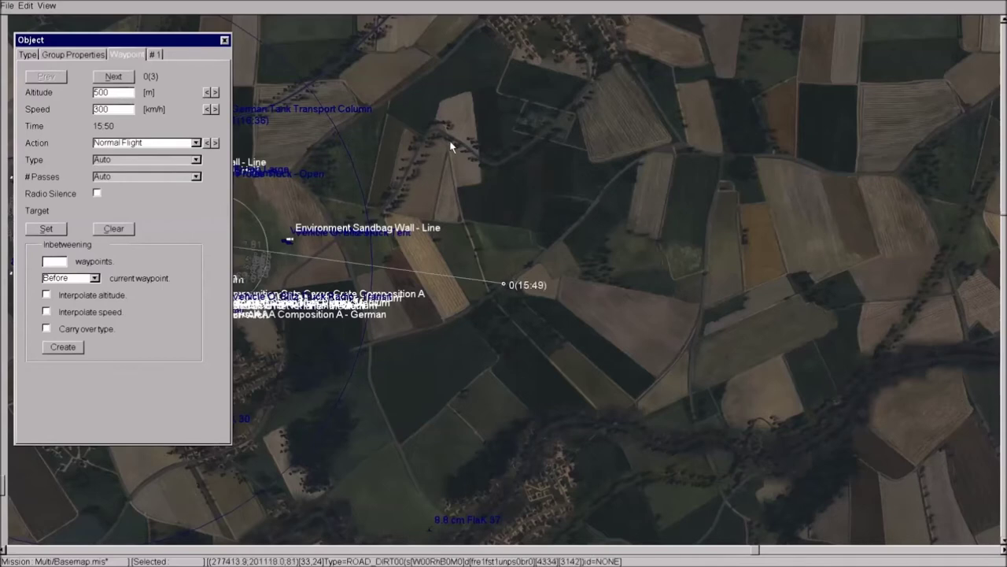
Review the FW 200 C-1's individual aircraft settings, waypoint settings, type and group properties
right_click_drag(451, 146, 766, 129)
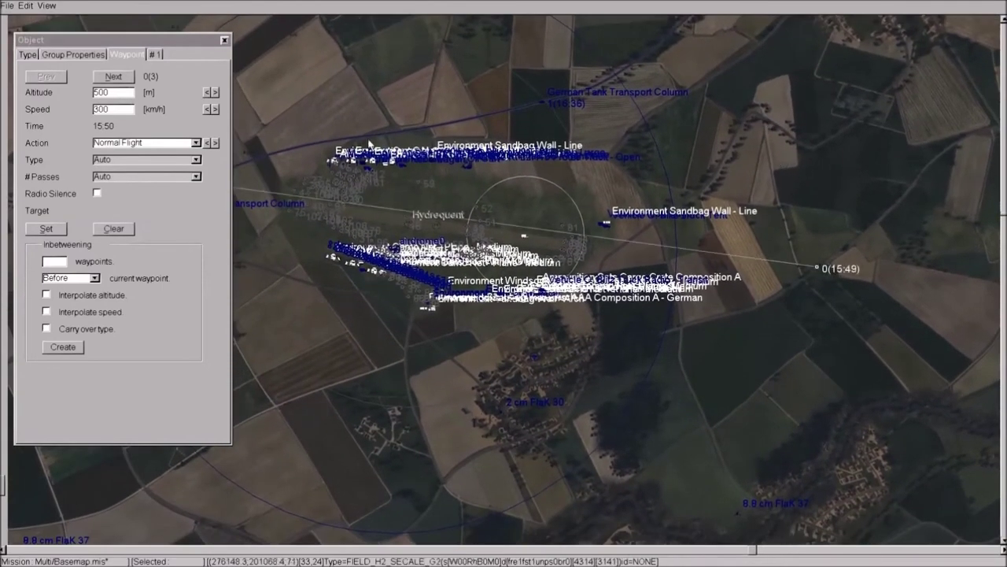
left_click(153, 54)
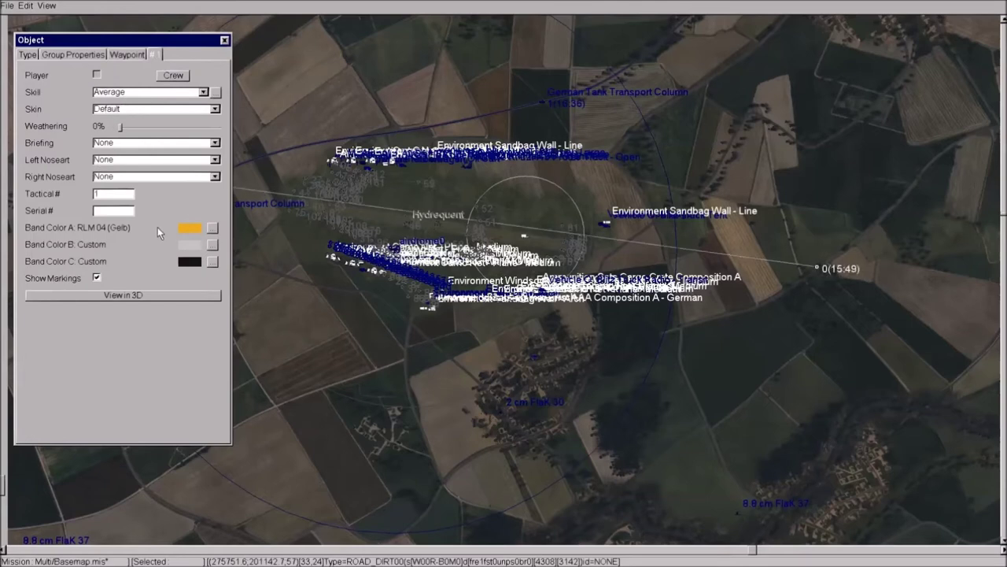
left_click(126, 54)
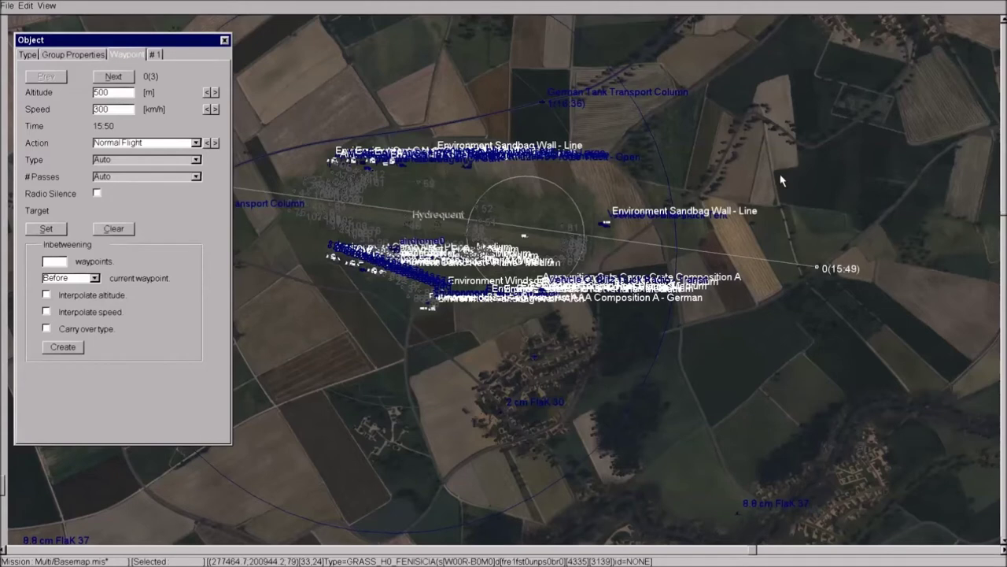
left_click(88, 57)
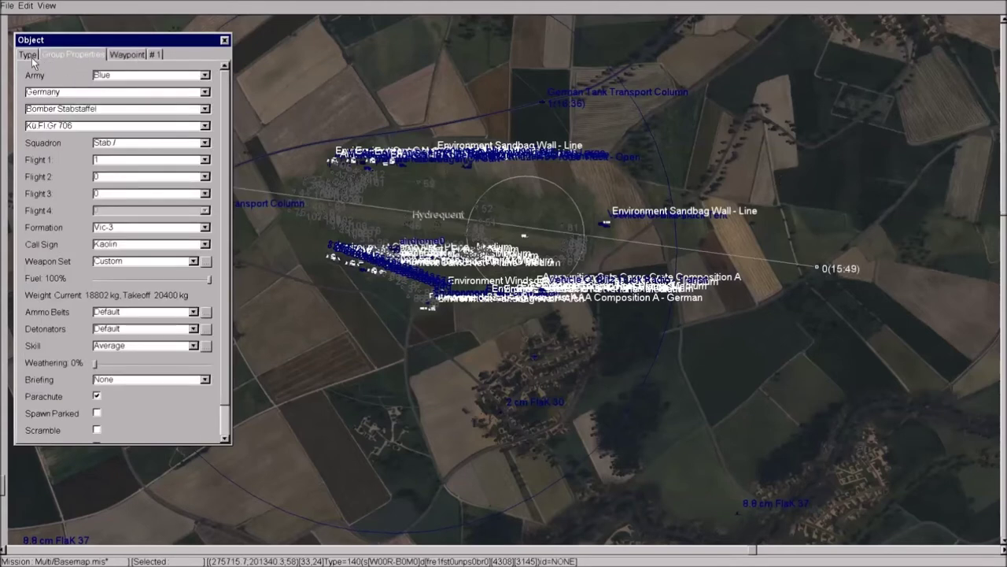
left_click(31, 57)
left_click(79, 55)
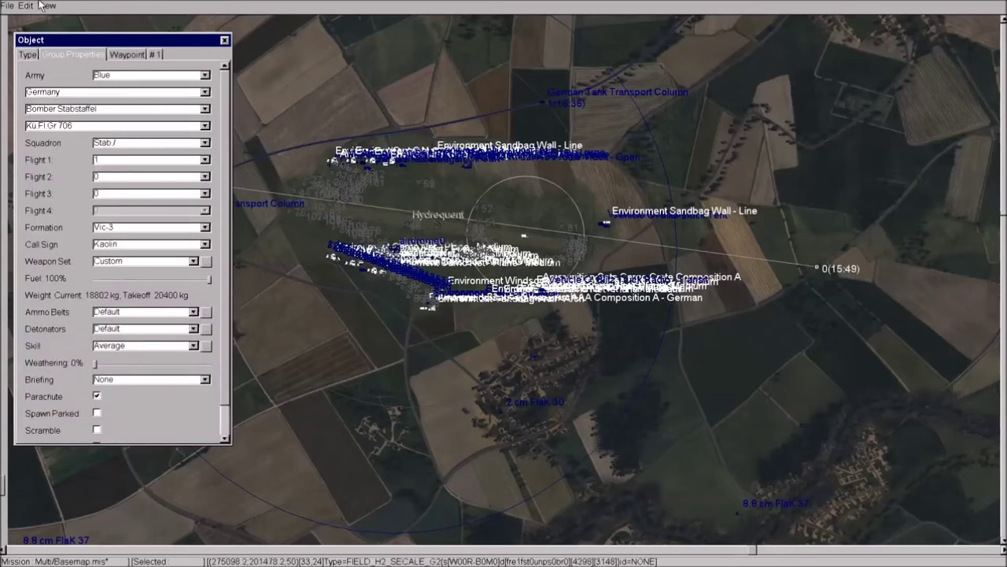
Unselect the FW 200 C-1 on the map
left_click(7, 6)
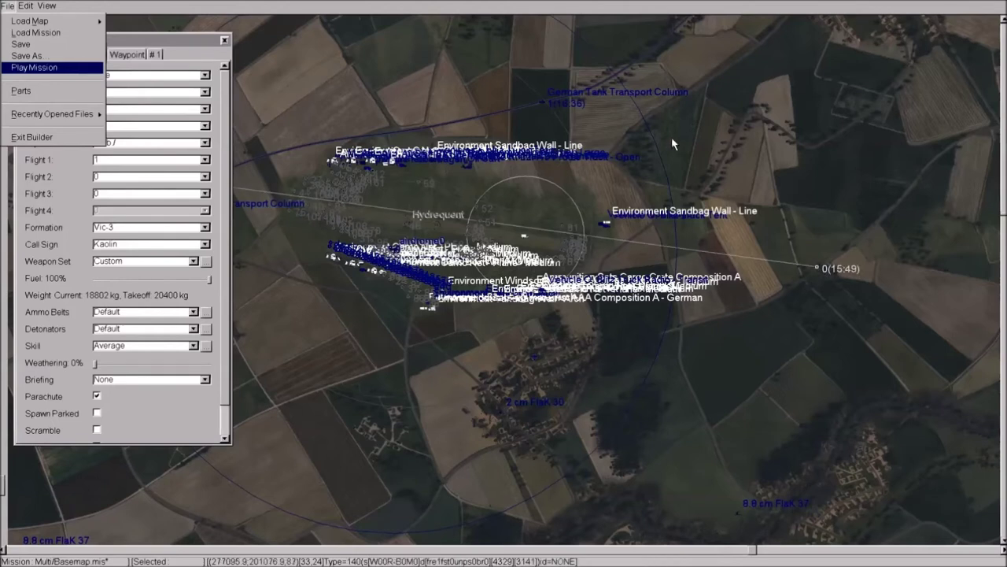
right_click(789, 143)
left_click(797, 161)
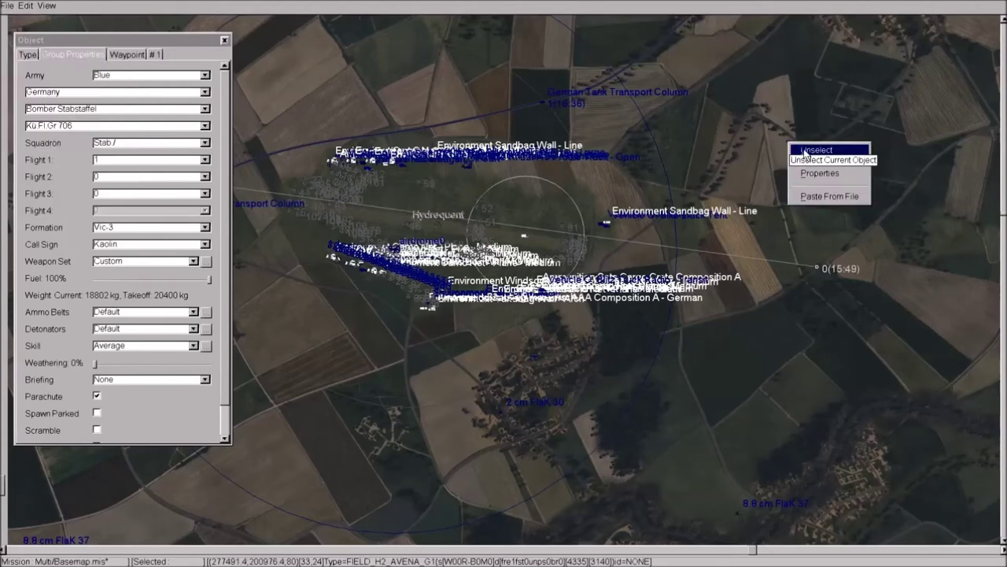
left_click(811, 149)
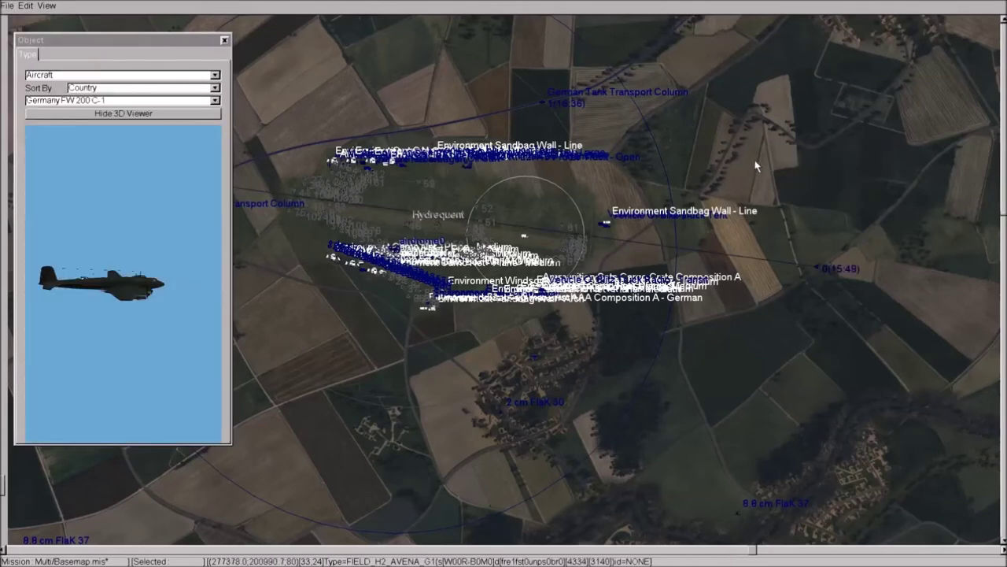
Place a German Bf 109 E-1 on the grass just south of the Hydrequent runway
scroll(596, 166, "up", 2)
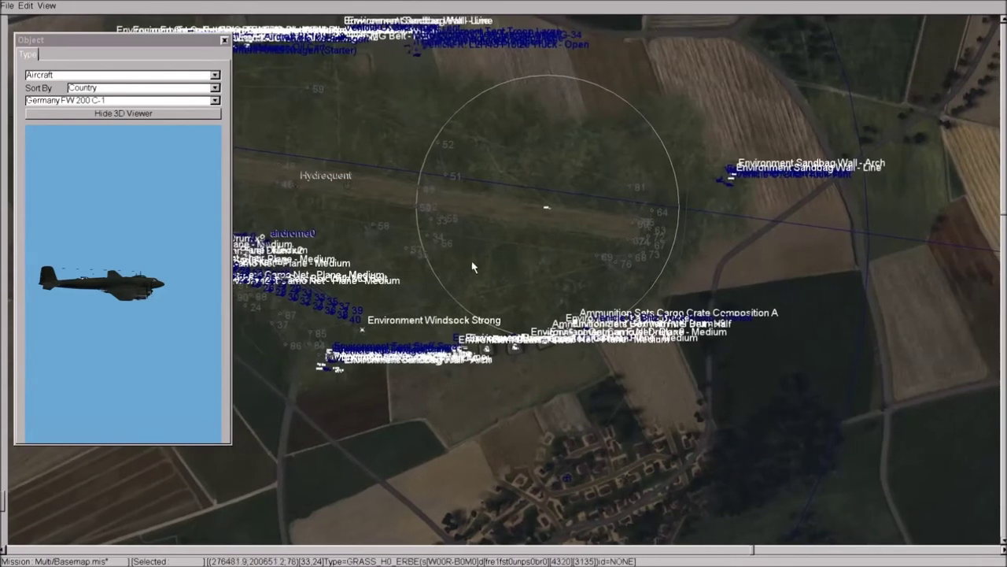
scroll(472, 268, "up", 2)
right_click_drag(475, 265, 595, 371)
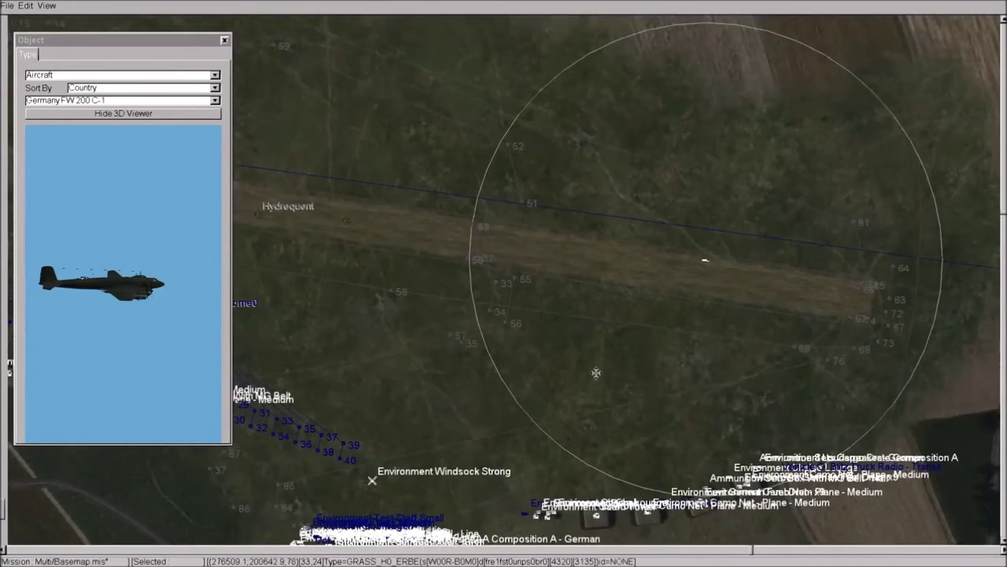
left_click(223, 41)
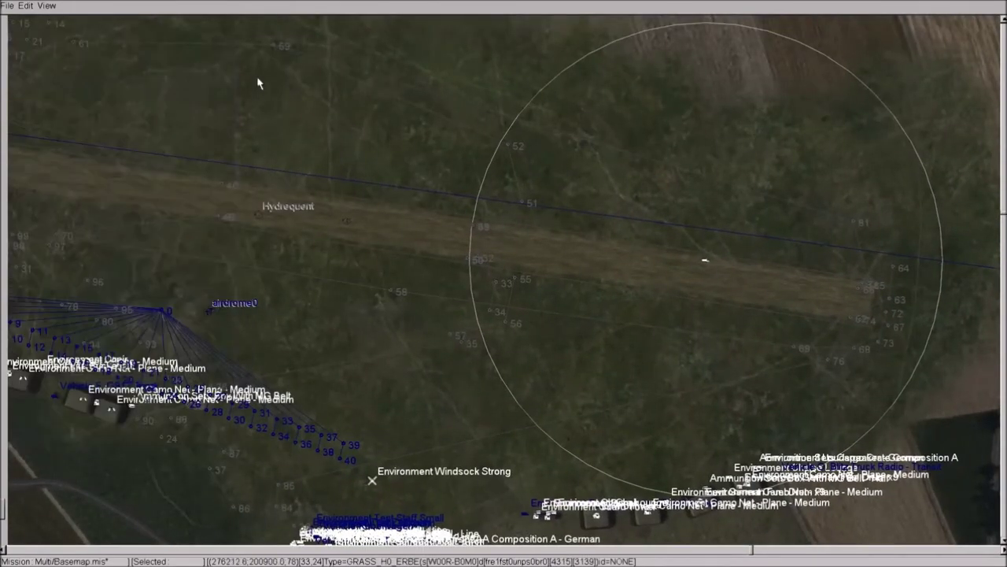
left_click(47, 7)
left_click(66, 22)
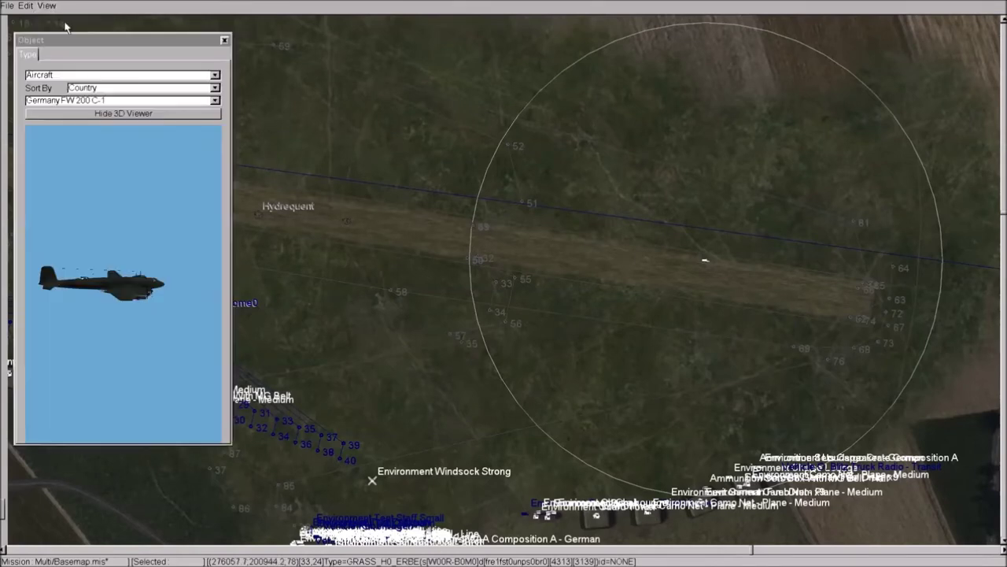
left_click(196, 103)
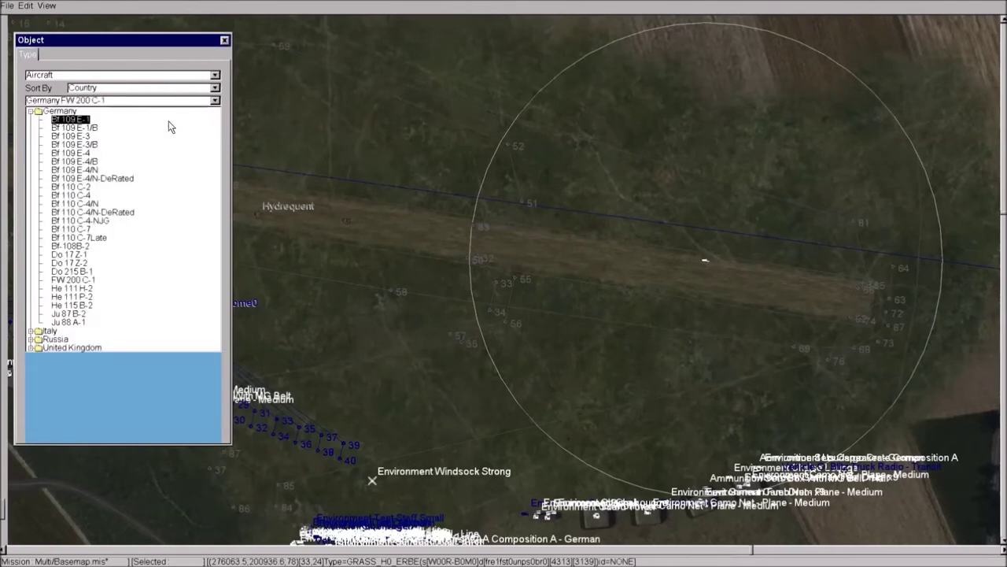
left_click(168, 122)
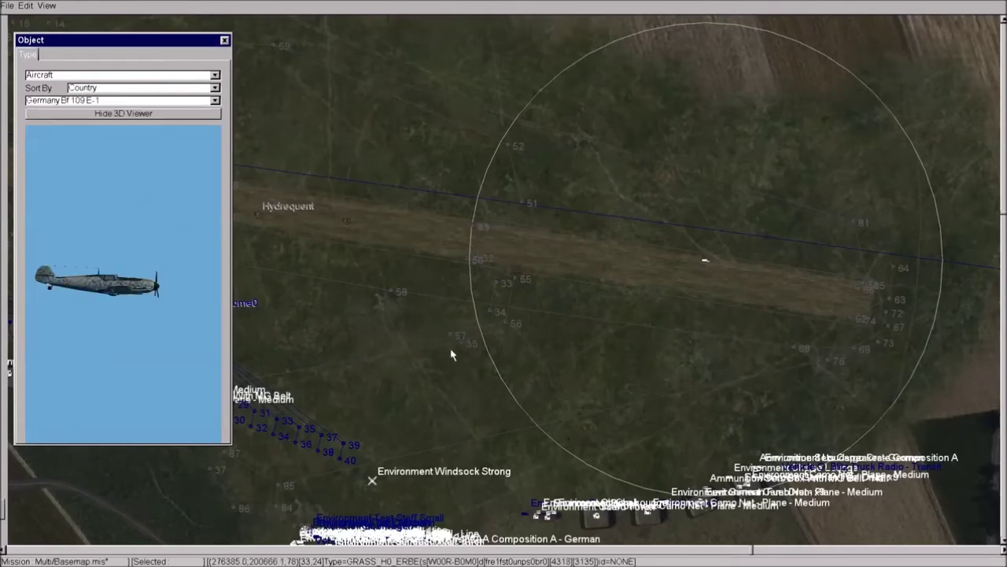
left_click(564, 359, "ctrl")
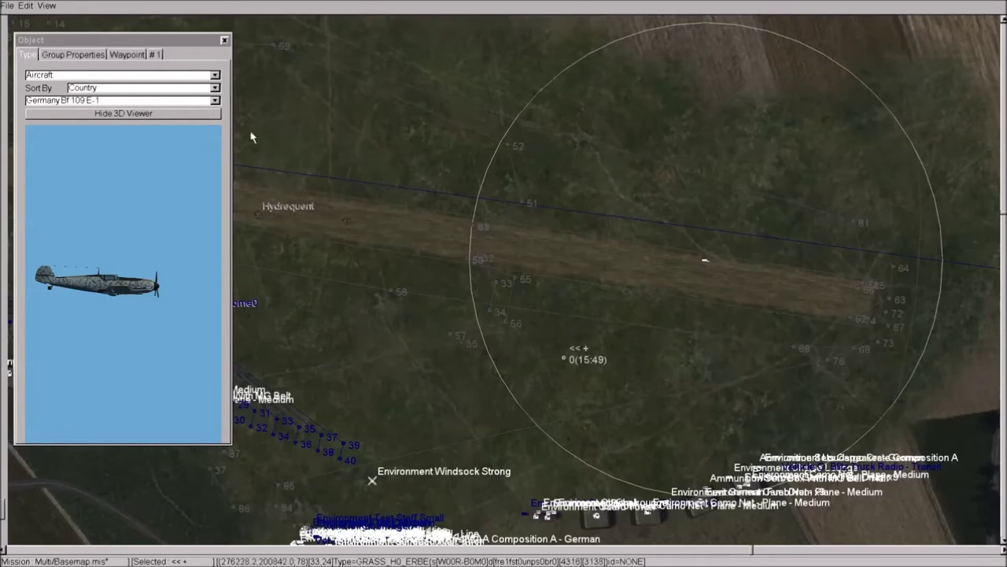
Set the action of the Bf 109 E-1's waypoint 0 to Take Off
left_click(127, 57)
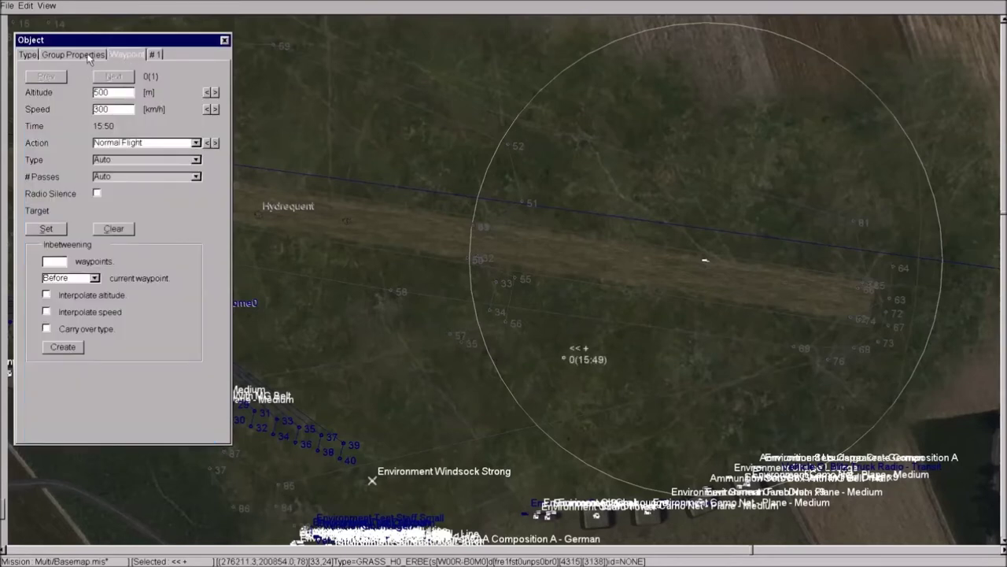
left_click(197, 145)
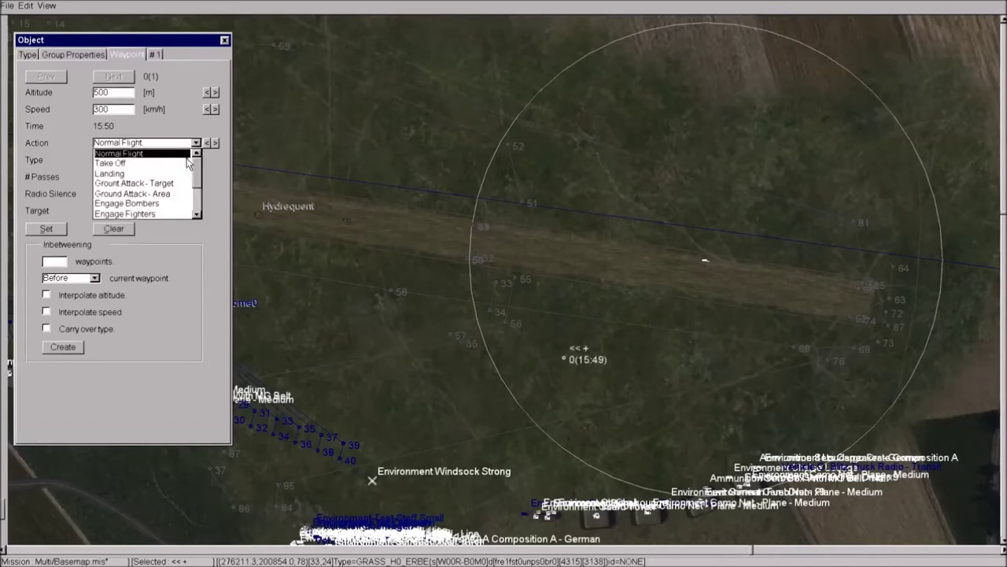
left_click(179, 161)
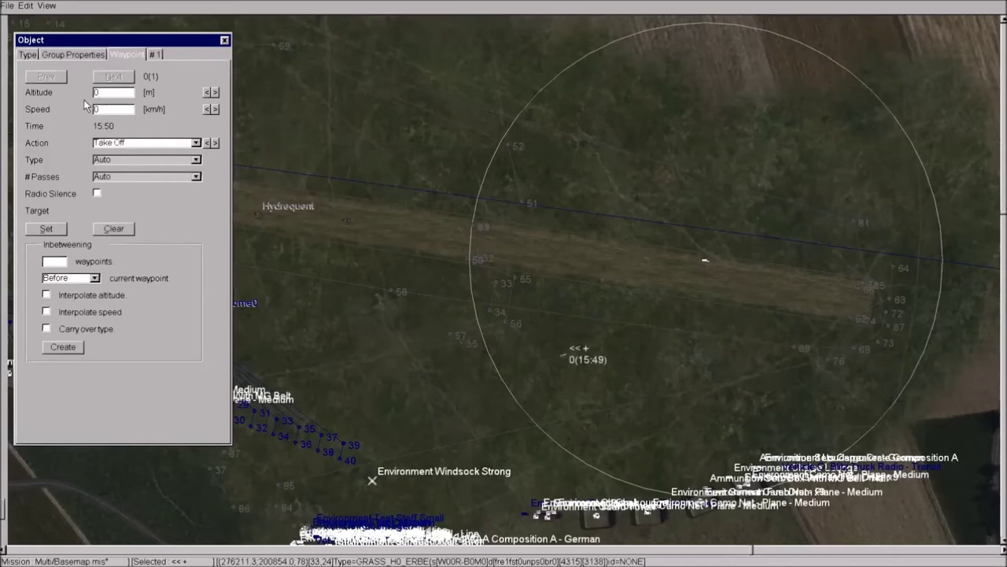
Make the Bf 109 E-1 group spawn parked and mark aircraft #1 as the player's
left_click(73, 54)
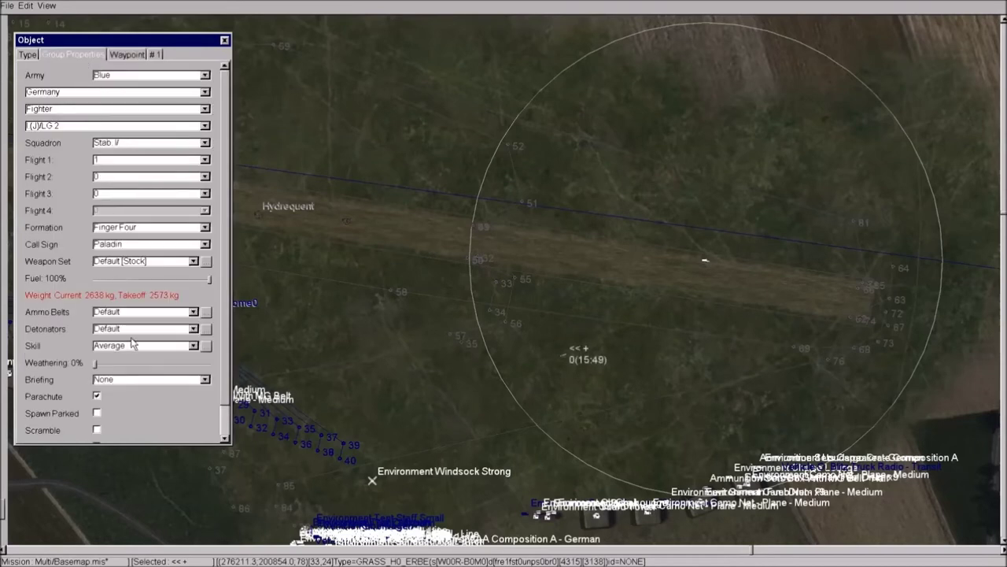
scroll(225, 358, "down", 1)
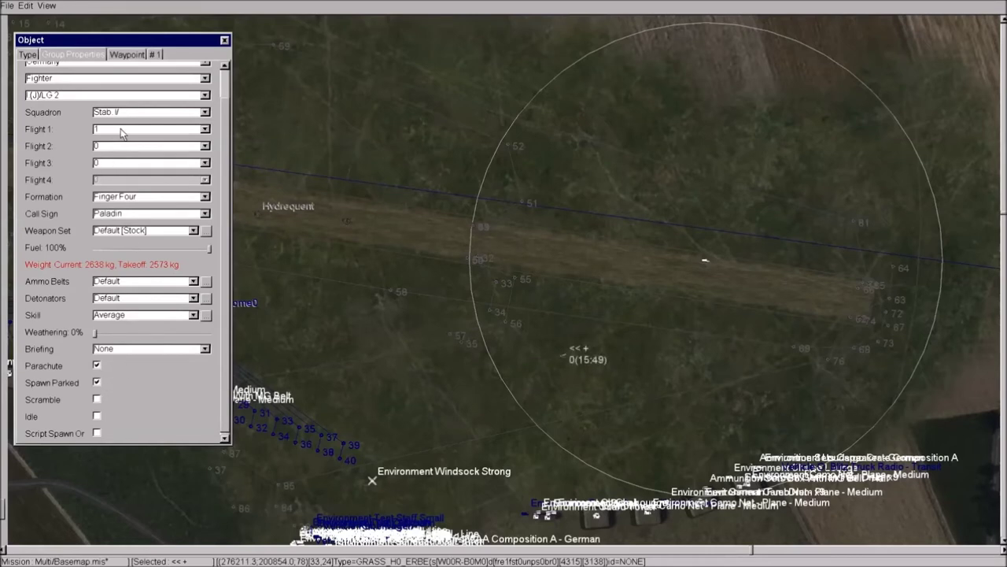
left_click(135, 54)
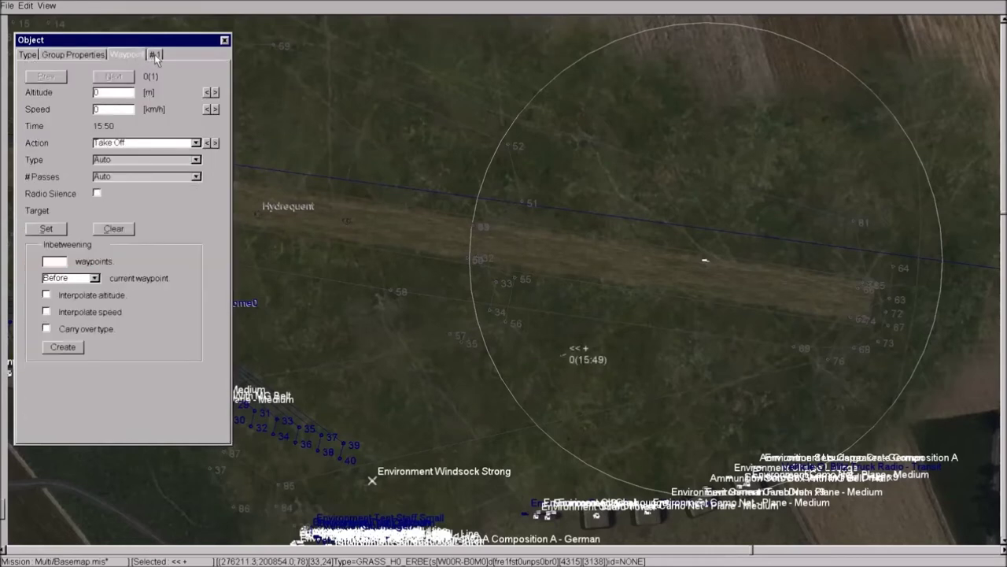
left_click(155, 55)
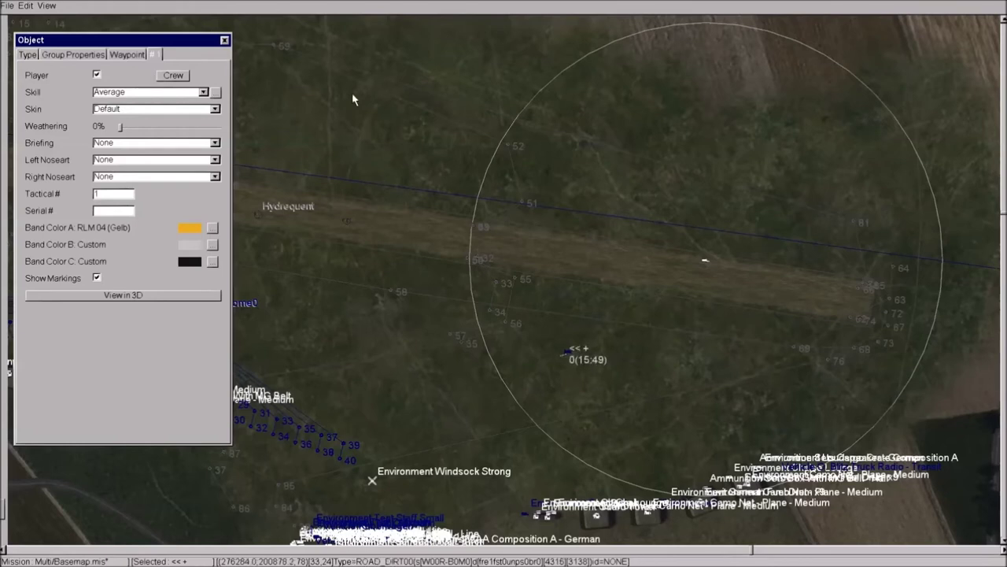
Unselect the Bf 109 E-1 and close the Object window
right_click(636, 334)
left_click(657, 339)
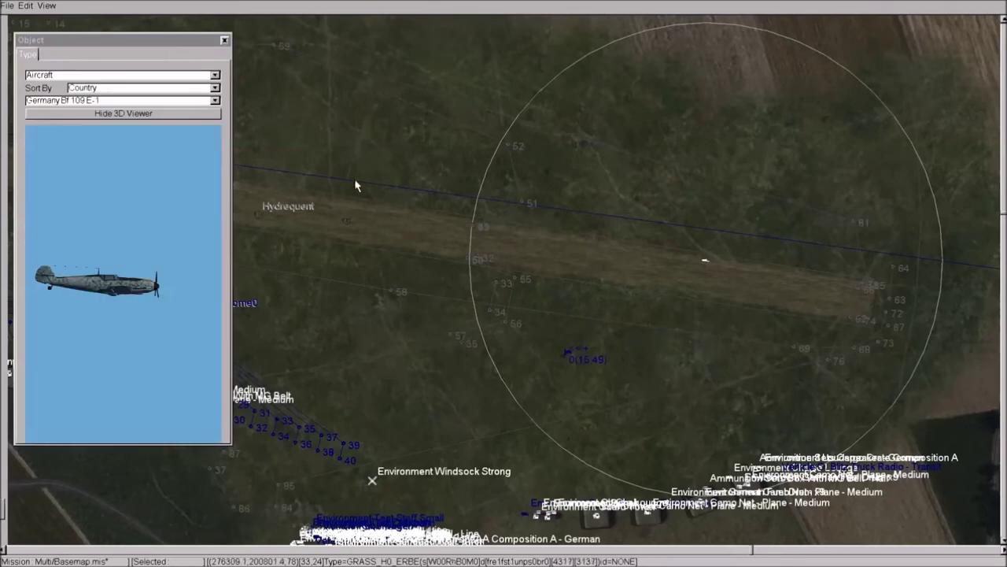
left_click(226, 42)
scroll(355, 165, "down", 5)
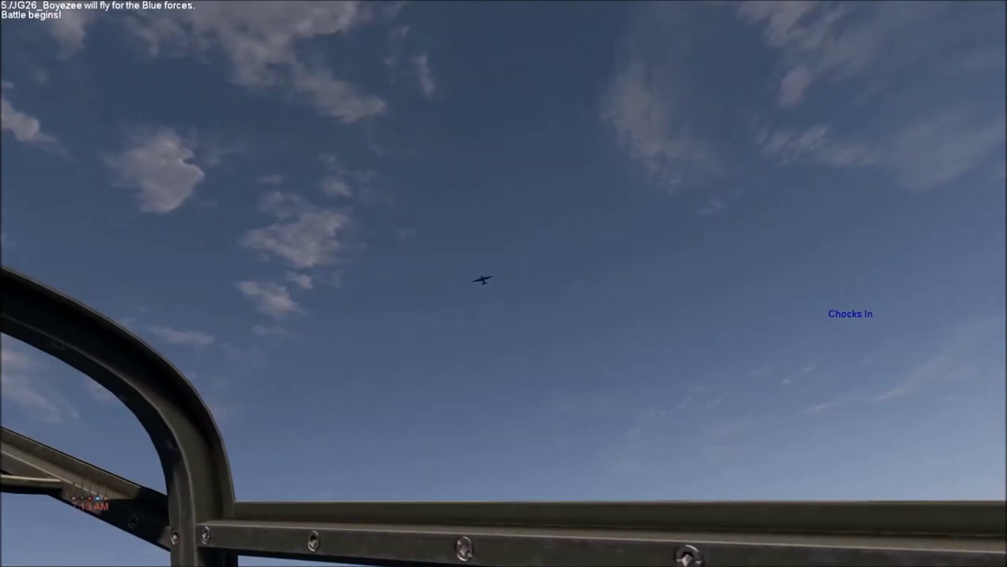
Switch to another aircraft view in the running mission
key("F2")
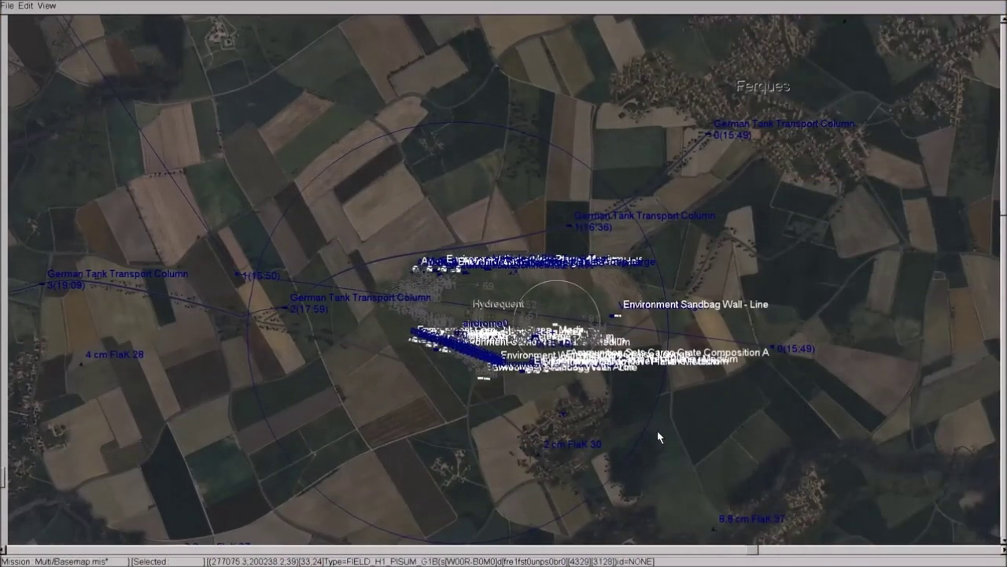
Open the properties of the FW 200 C-1 at its starting point east of the airfield and show its group properties
right_click_drag(657, 403, 580, 328)
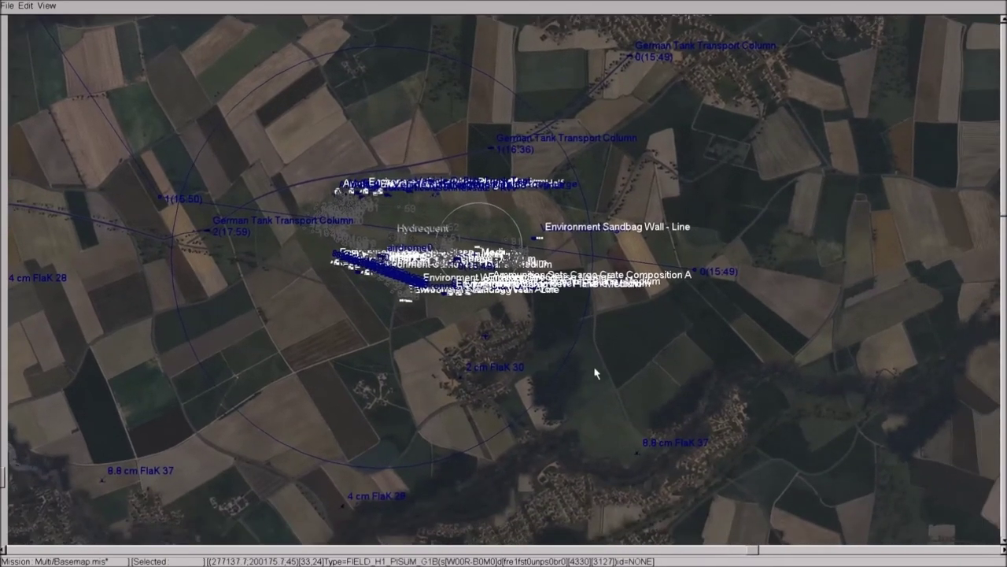
right_click(695, 273)
left_click(727, 277)
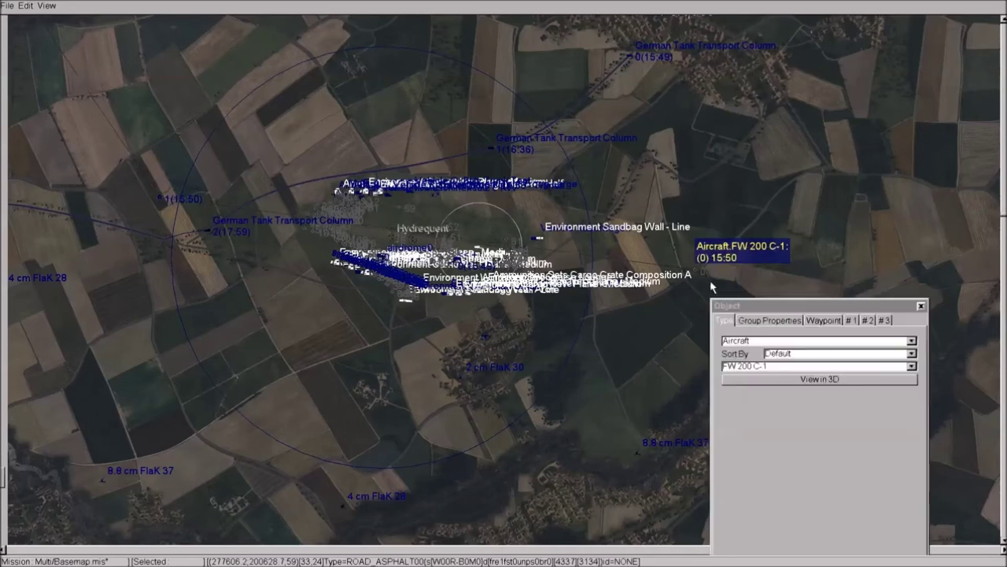
left_click_drag(792, 301, 808, 130)
left_click(806, 148)
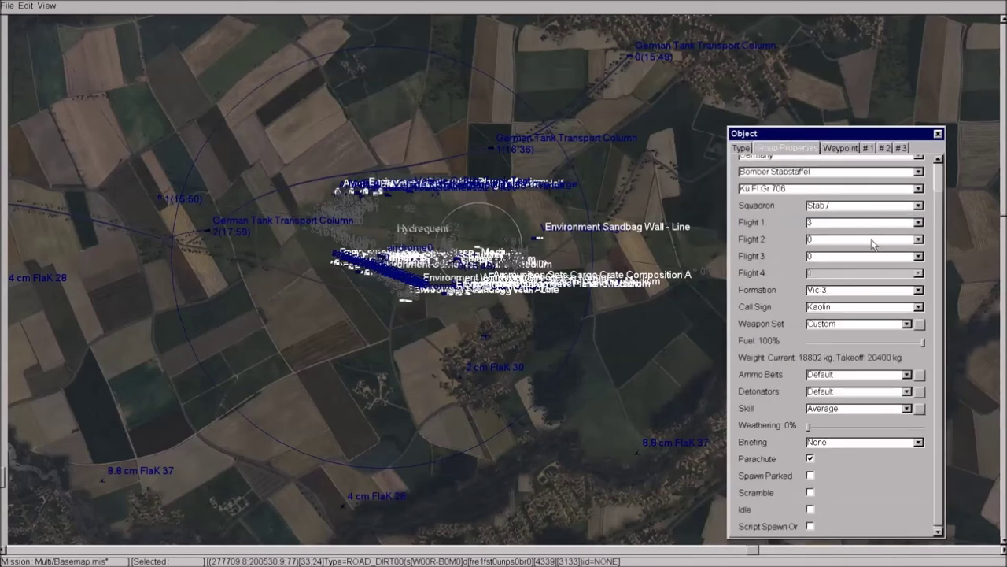
Try a Flight 1 size of 1 aircraft, restore it to 3, and check the sizes offered for Flight 2
left_click(919, 222)
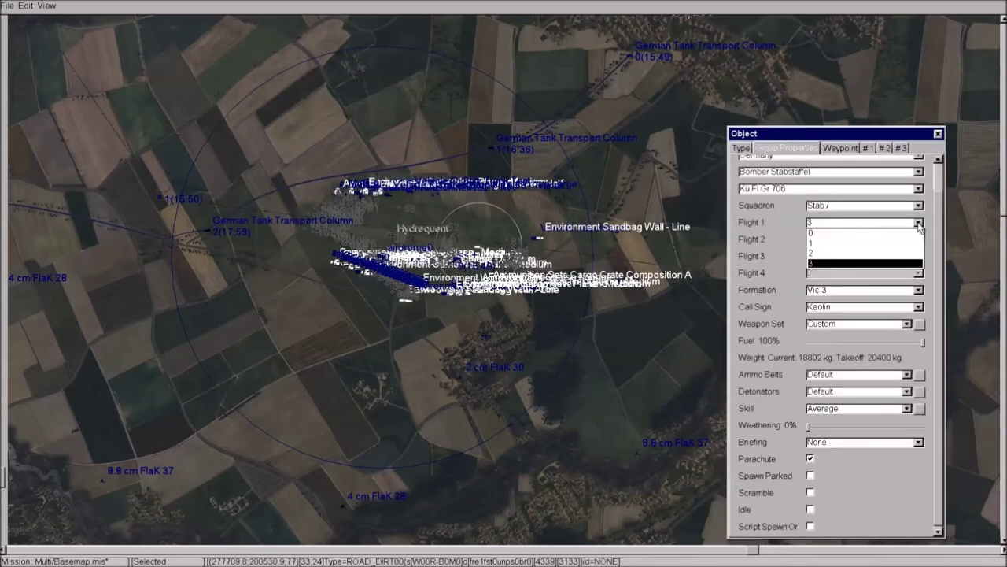
left_click(912, 237)
left_click(920, 223)
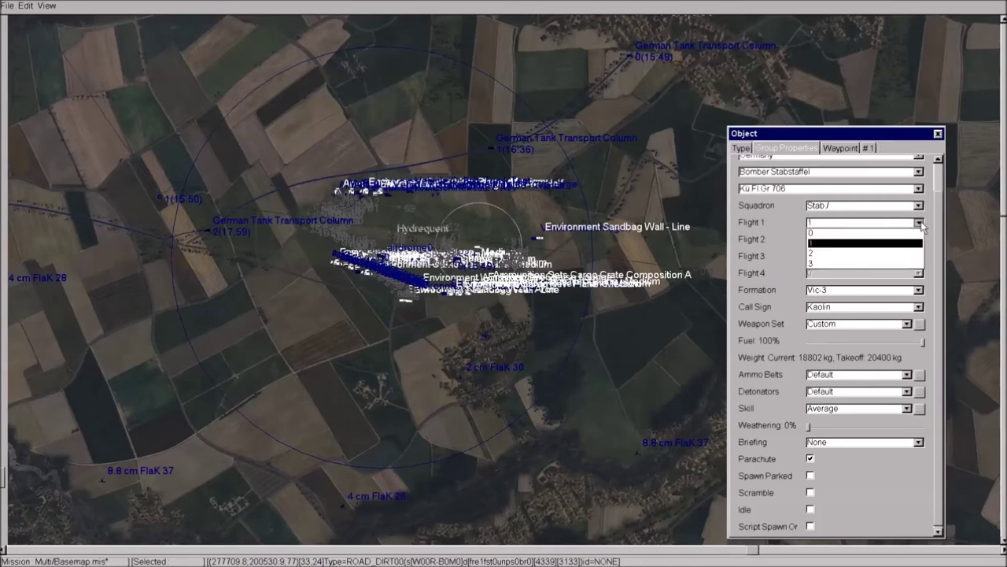
left_click(891, 264)
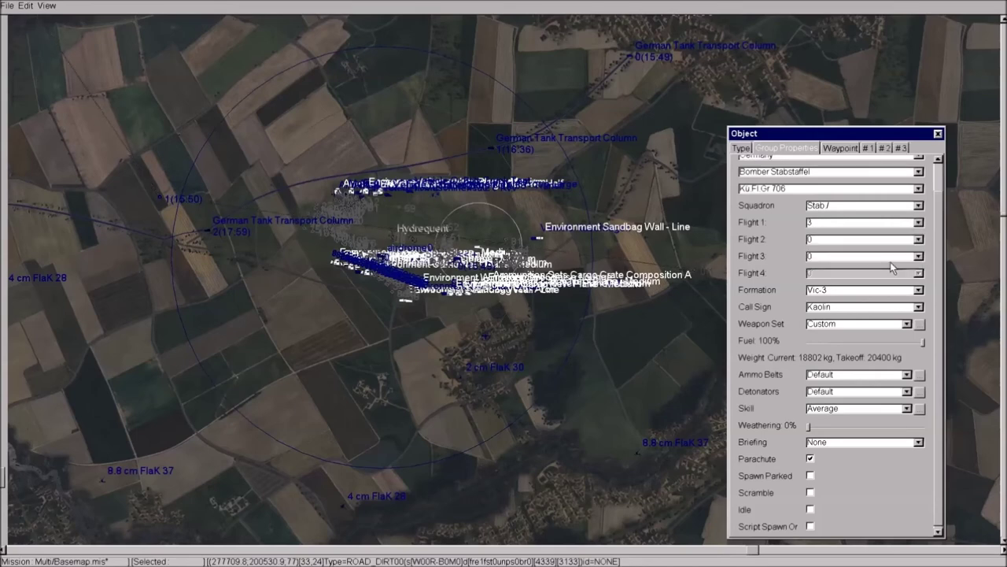
left_click(919, 243)
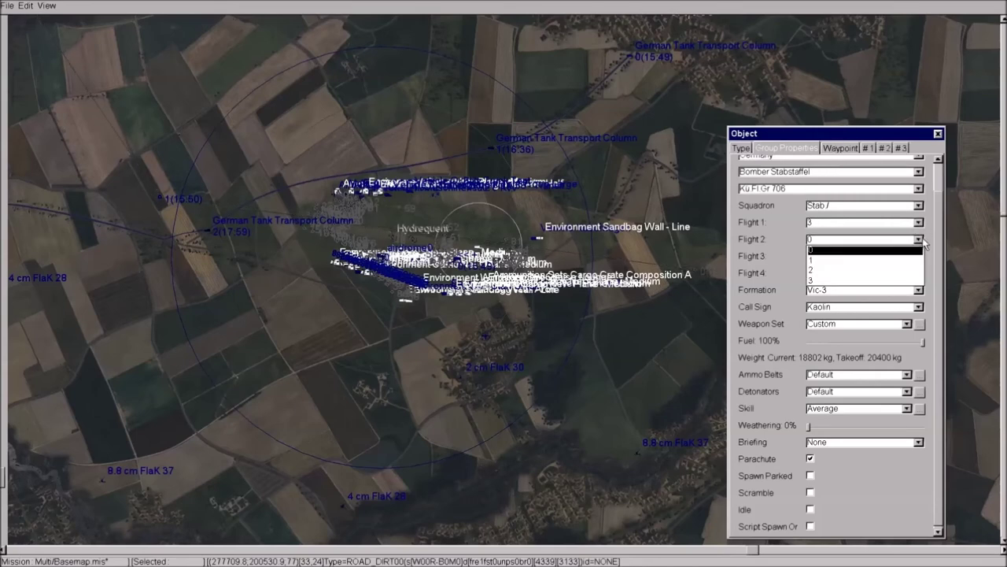
left_click(919, 244)
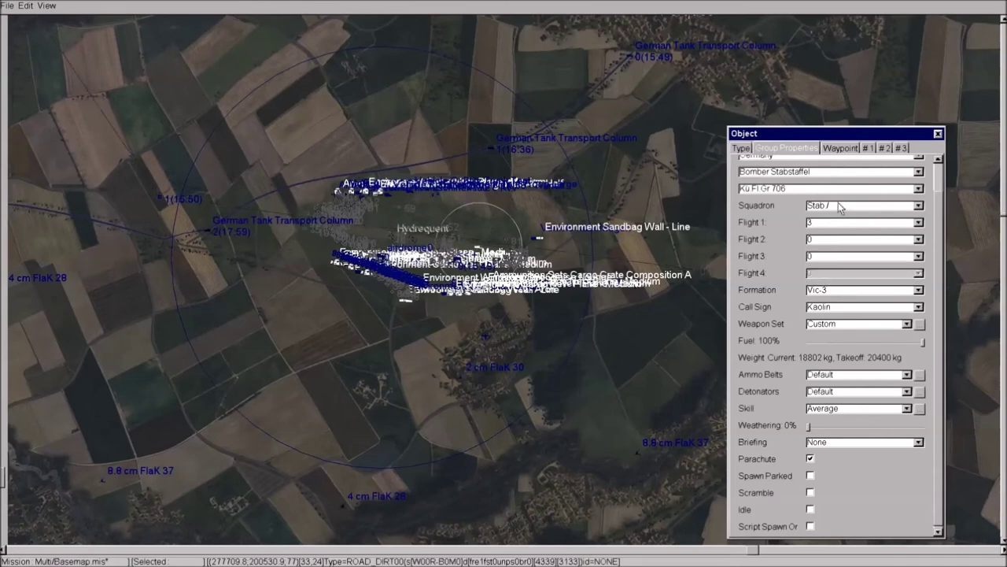
Propagate the FW 200 C-1's 200 m altitude forward from its first waypoint, check the following waypoints and close the Object window
left_click(850, 147)
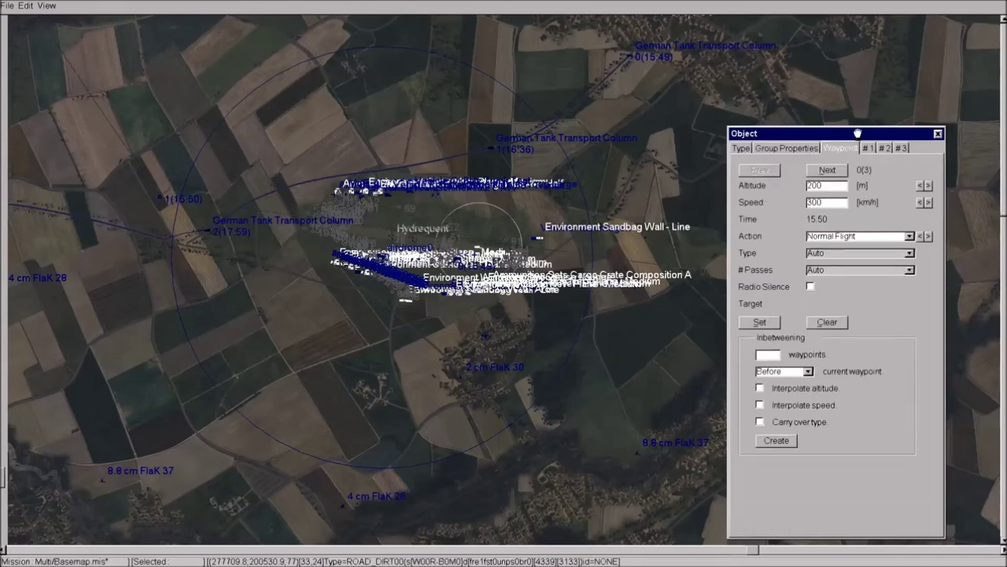
left_click_drag(853, 131, 306, 127)
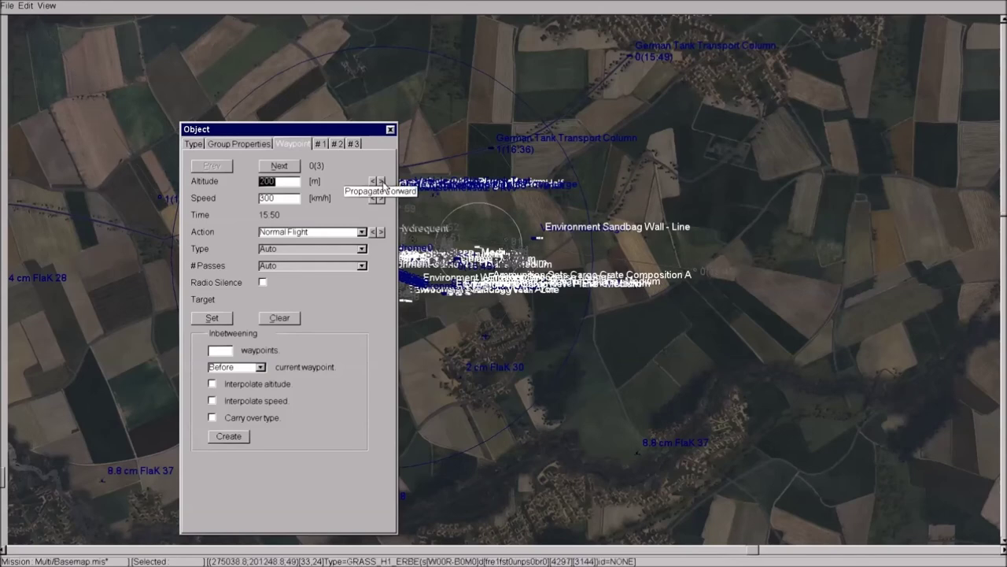
left_click(383, 183)
left_click(382, 183)
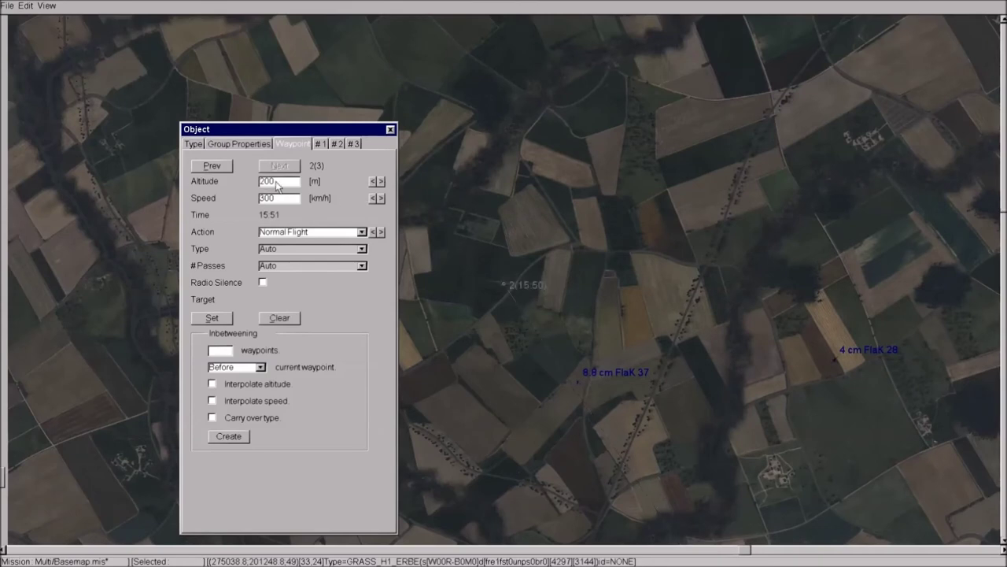
left_click(226, 167)
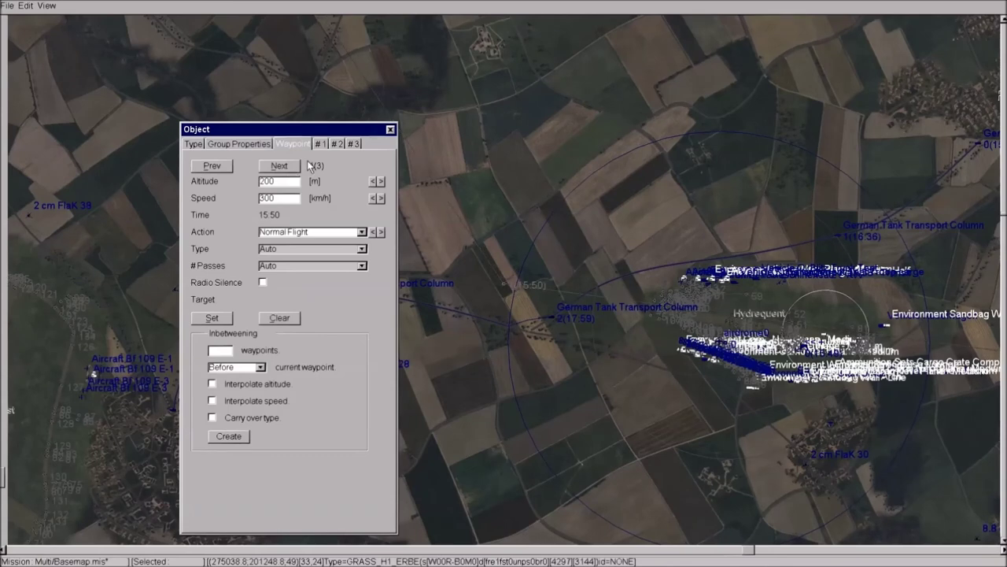
left_click(391, 129)
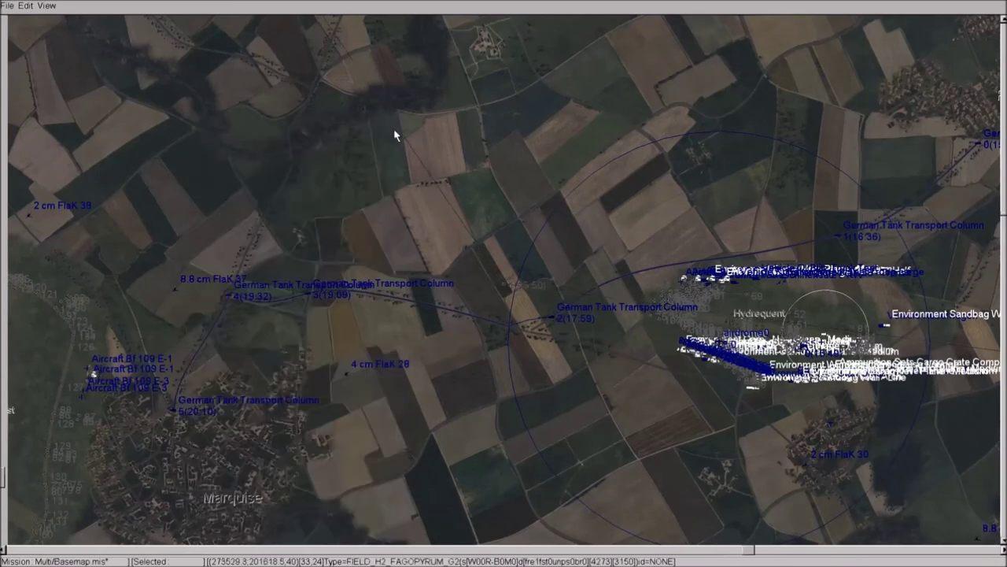
Run the mission and view the FW 200 C-1 formation over the airfield, first from the cockpit and then in external view
right_click(521, 139)
left_click(551, 155)
right_click_drag(643, 164, 477, 138)
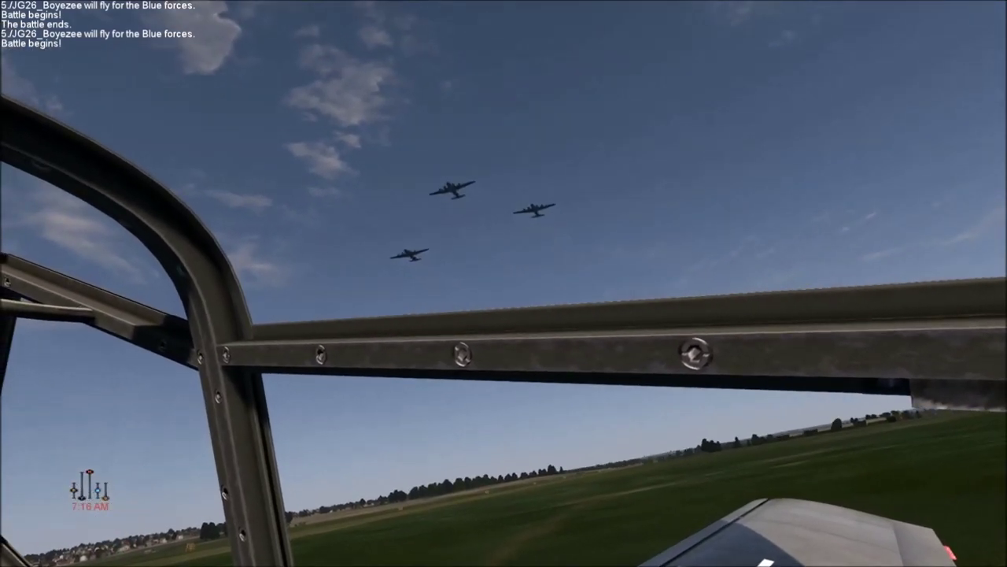
key("F2")
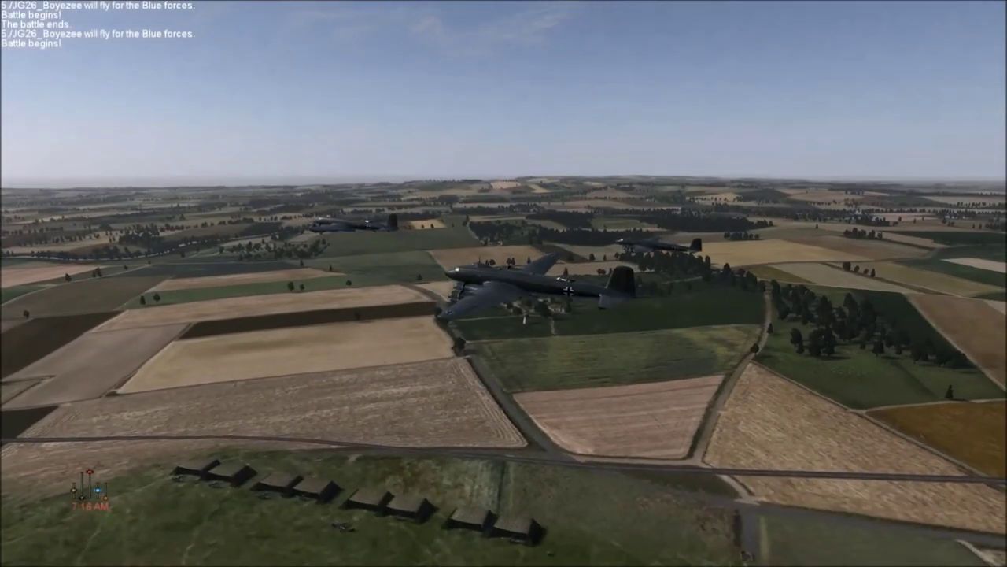